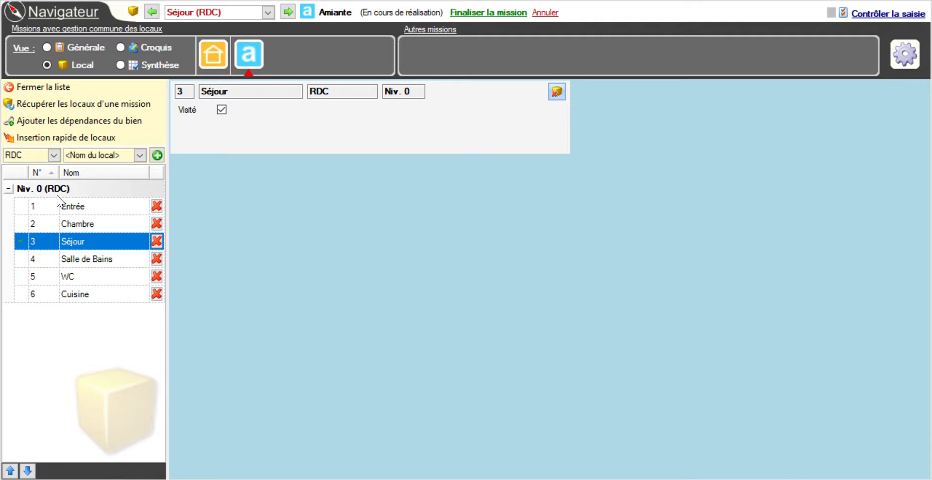
# Review the materials listed for the Entrée, Chambre and Salle de Bains rooms.
pyautogui.click(57, 196)
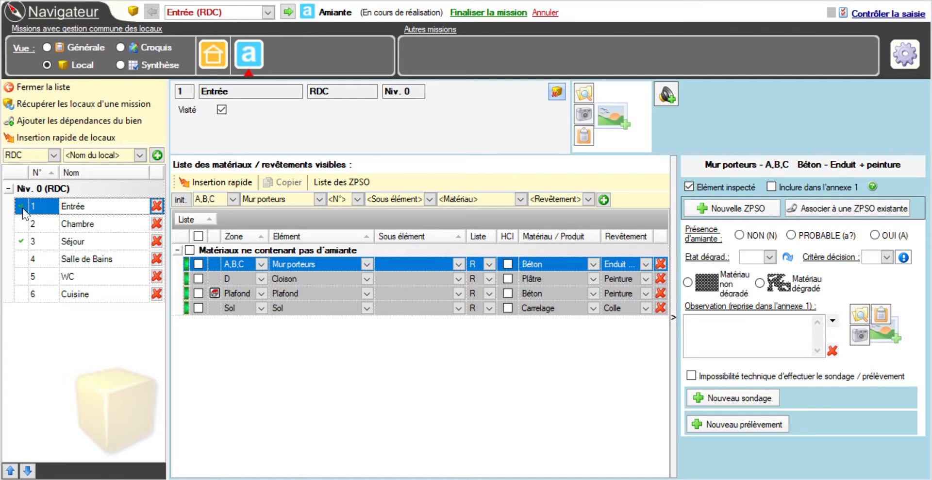
pyautogui.click(63, 227)
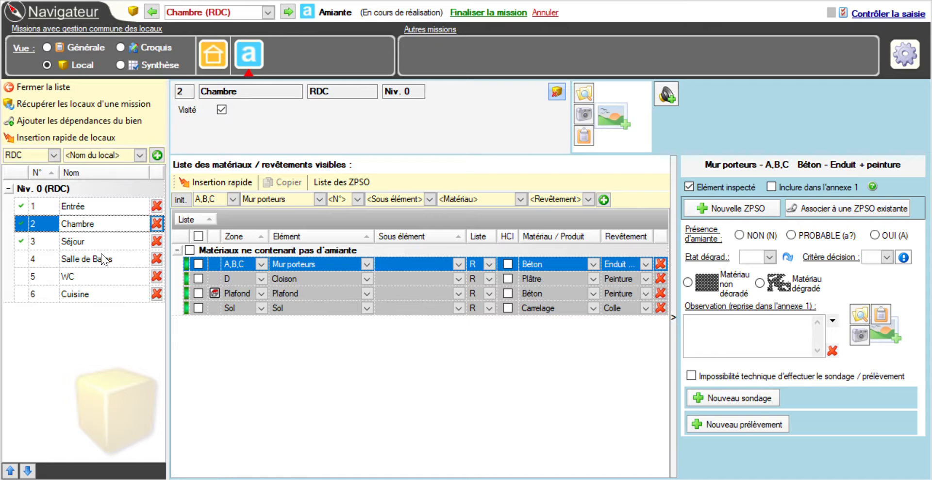
pyautogui.click(85, 249)
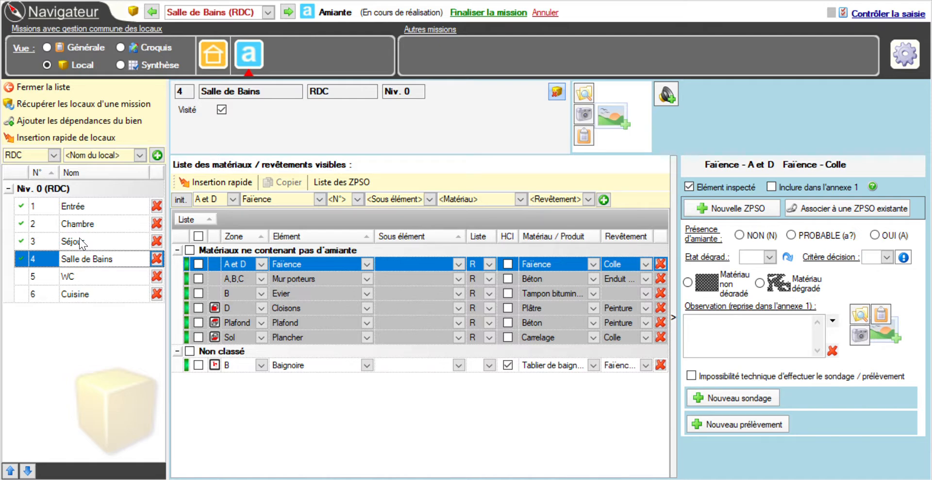
# Mark the WC as not visited and enter the justification "Local fermé à clef".
pyautogui.click(85, 276)
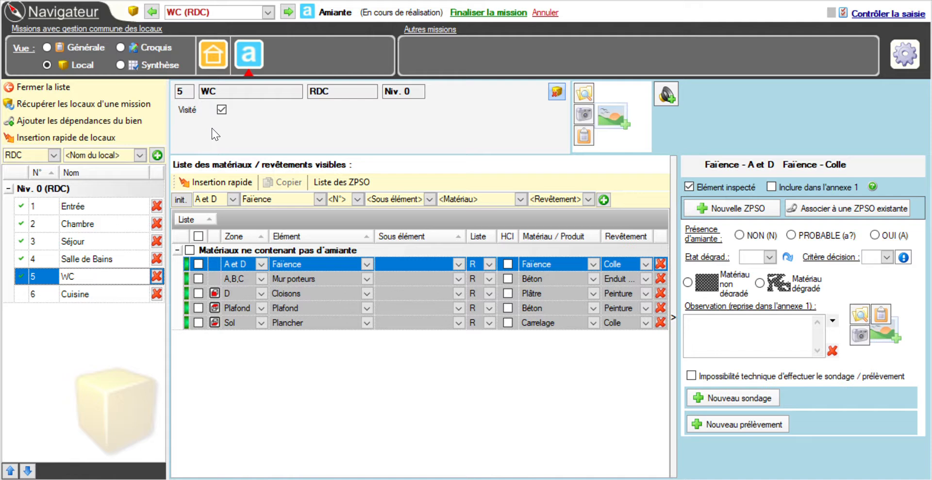
pyautogui.click(221, 109)
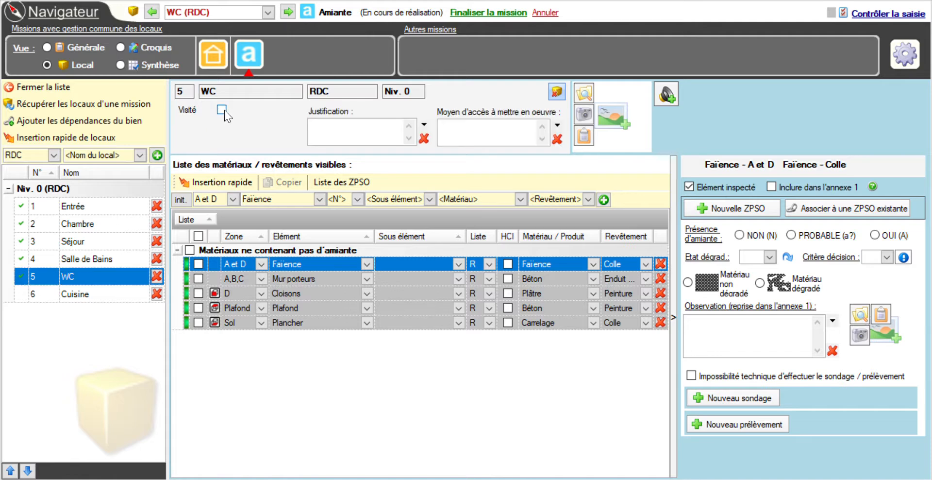
pyautogui.click(351, 133)
pyautogui.write('Local fermé à clef')
# Duplicate all materials of the Entrée by copying and pasting them within the room's own list.
pyautogui.click(75, 202)
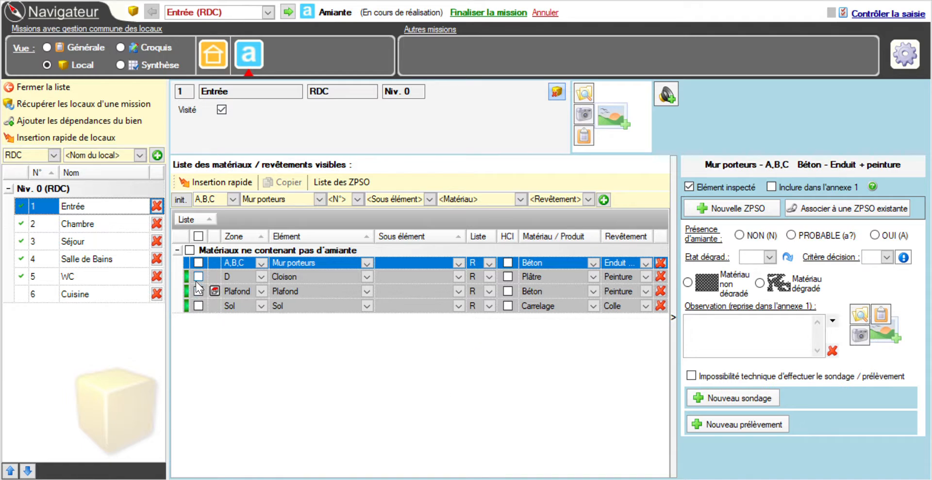
pyautogui.click(197, 235)
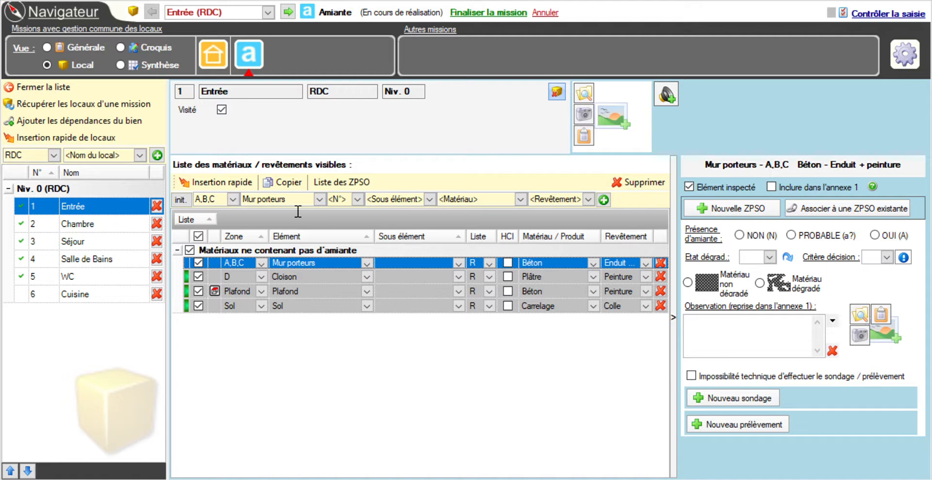
pyautogui.click(286, 182)
pyautogui.click(318, 183)
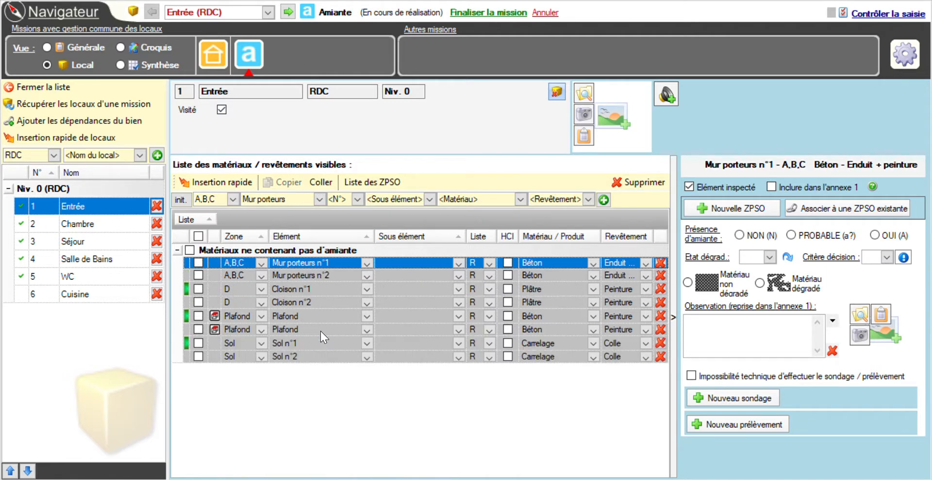
# Assign Mur porteurs n°2, Cloison n°1, one Plafond and Sol n°1 of the Entrée to list C.
pyautogui.click(287, 272)
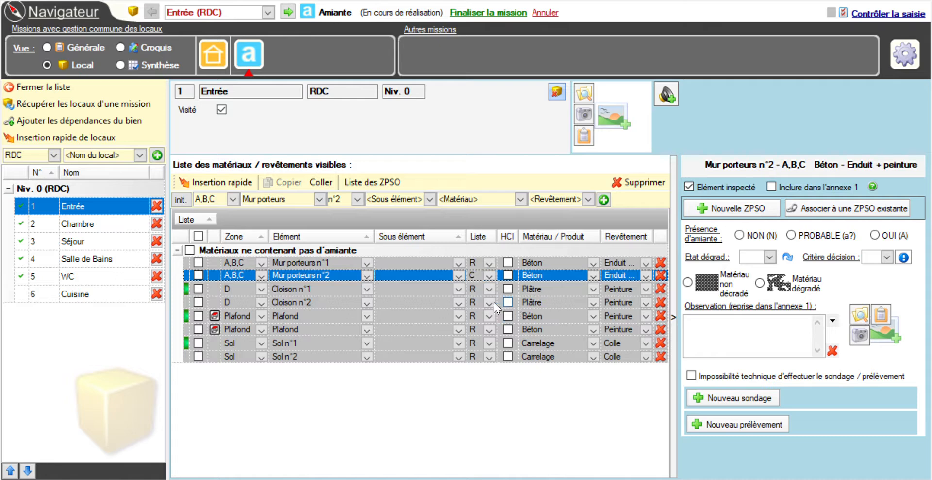
pyautogui.click(299, 299)
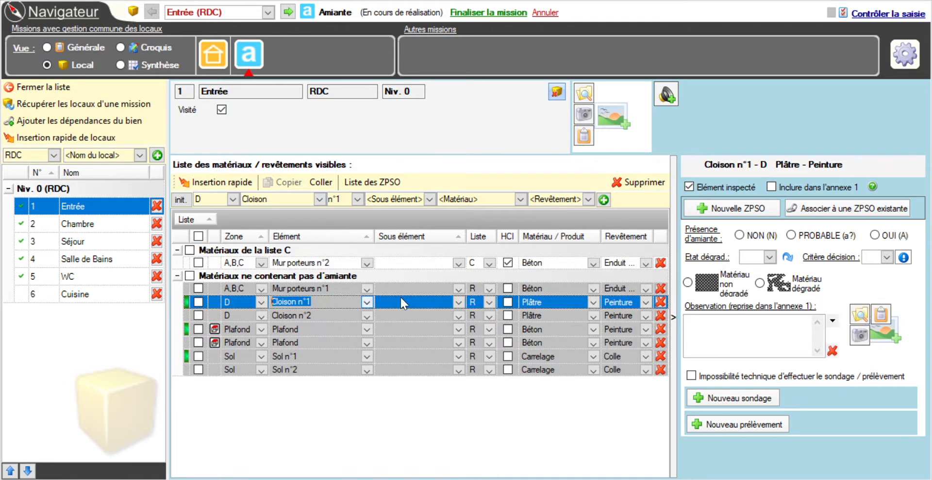
pyautogui.click(494, 302)
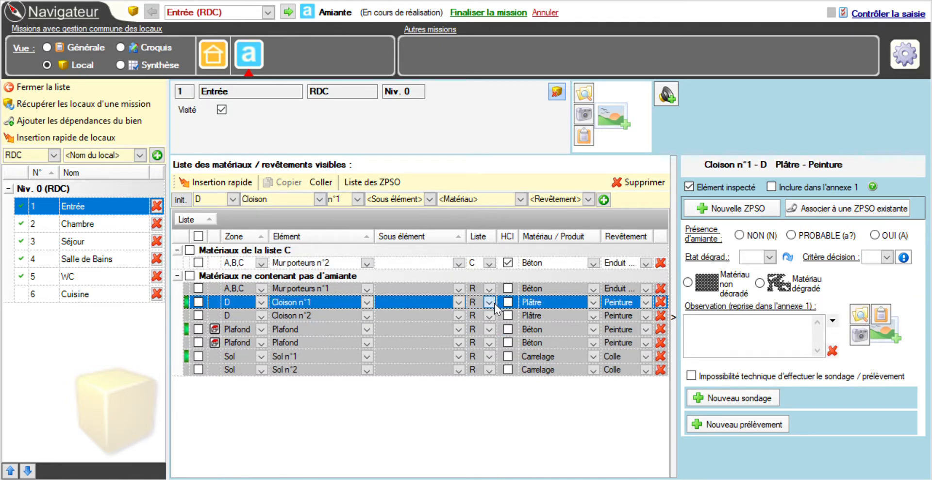
pyautogui.click(517, 340)
pyautogui.click(299, 326)
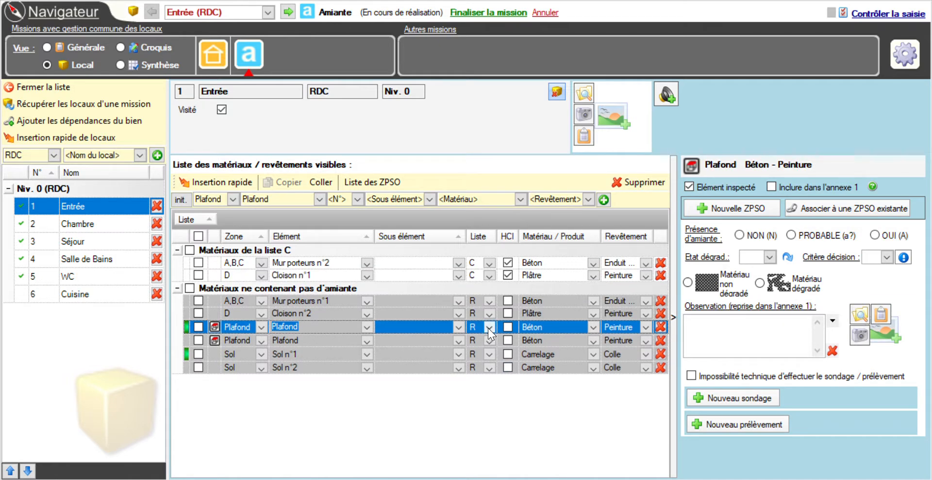
pyautogui.click(518, 362)
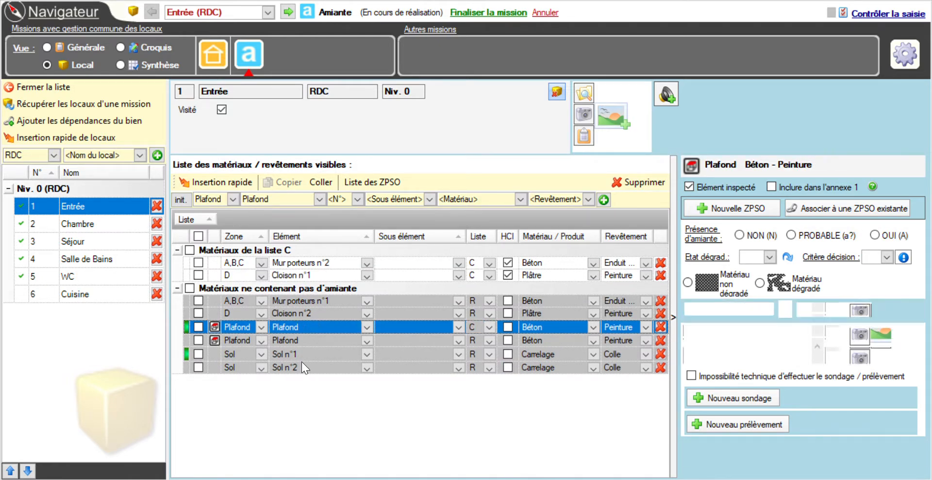
pyautogui.click(302, 361)
pyautogui.click(489, 351)
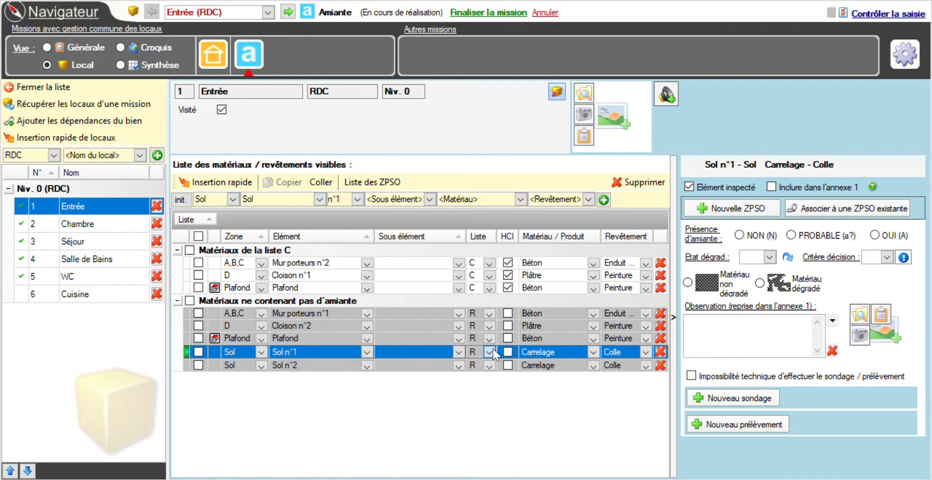
pyautogui.click(488, 383)
pyautogui.click(314, 328)
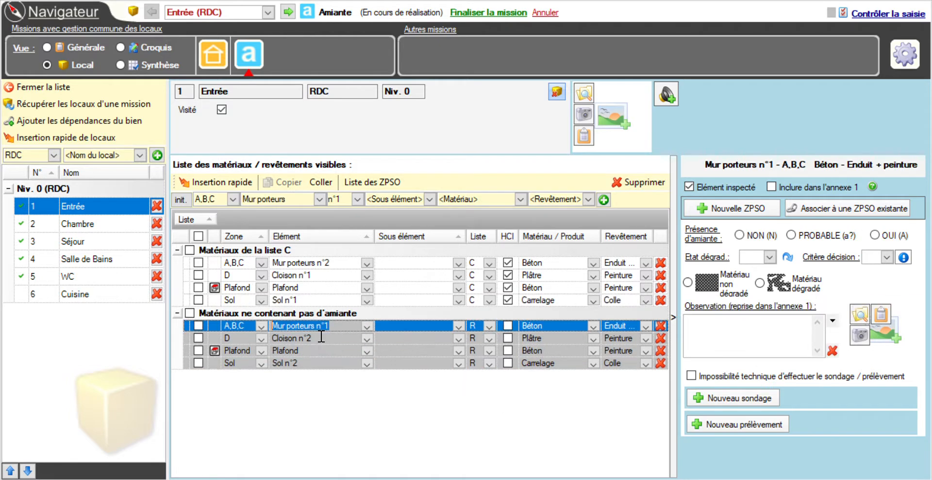
# Remove the numbering from the Mur porteurs, Cloison and Sol element names in the Entrée's list C group.
pyautogui.click(320, 276)
pyautogui.click(337, 264)
pyautogui.press('BackSpace')
pyautogui.press('BackSpace')
pyautogui.press('BackSpace')
pyautogui.press('BackSpace')
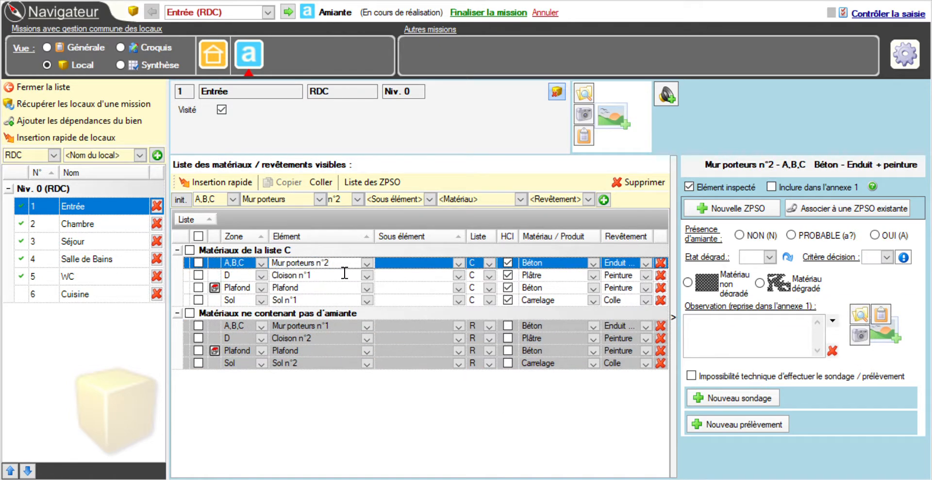
pyautogui.click(328, 276)
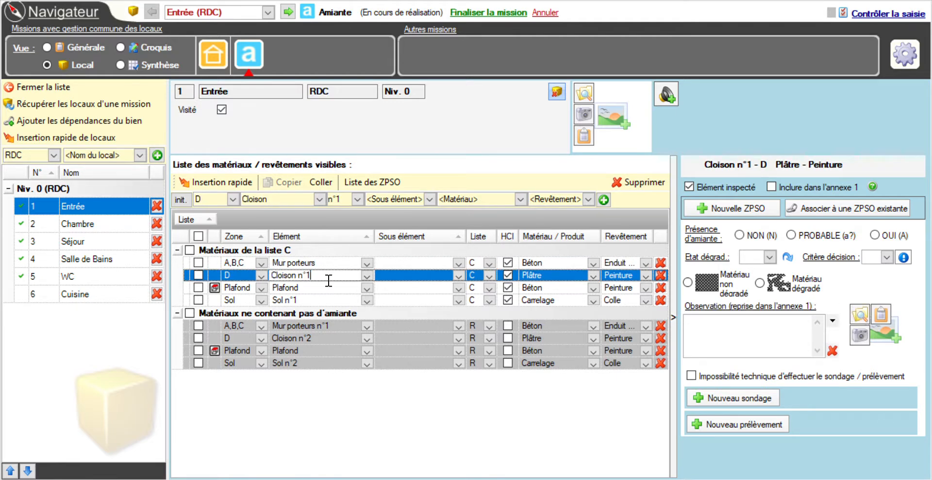
pyautogui.press('BackSpace')
pyautogui.press('BackSpace')
pyautogui.press('BackSpace')
pyautogui.press('BackSpace')
pyautogui.click(316, 301)
pyautogui.press('BackSpace')
pyautogui.press('BackSpace')
pyautogui.press('BackSpace')
pyautogui.press('BackSpace')
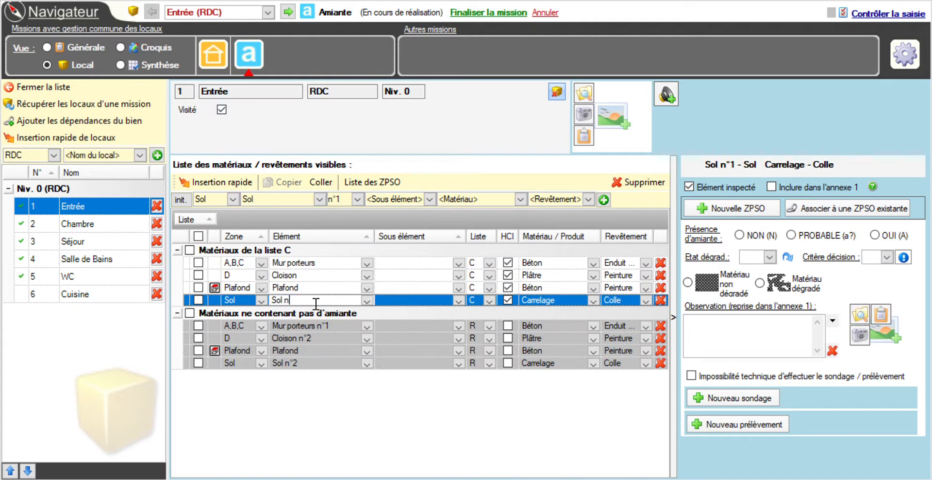
# Remove the numbering from the Mur porteurs, Cloison and Sol names in the Entrée's group of materials without asbestos.
pyautogui.click(324, 327)
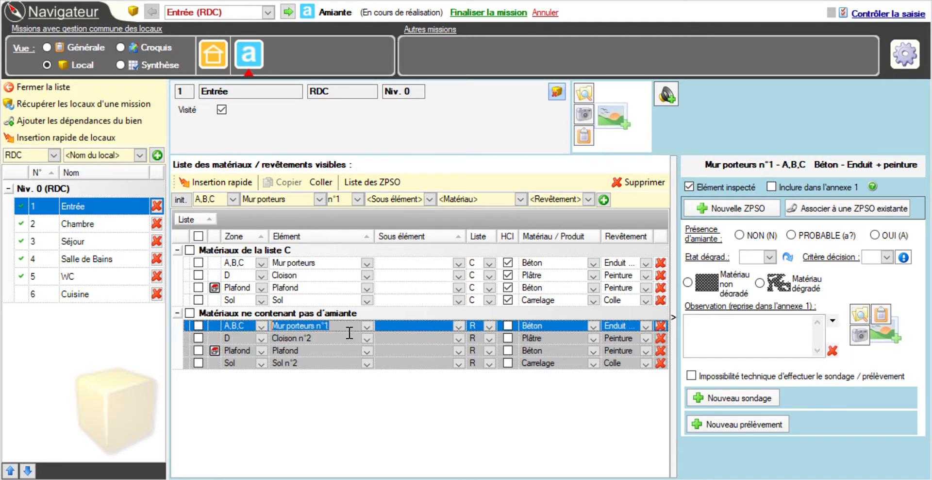
pyautogui.press('BackSpace')
pyautogui.press('BackSpace')
pyautogui.press('BackSpace')
pyautogui.press('BackSpace')
pyautogui.click(335, 338)
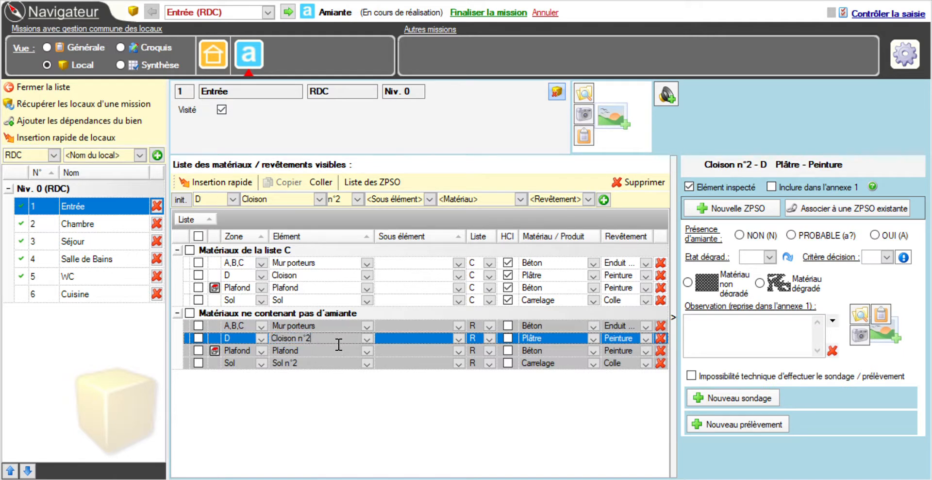
pyautogui.press('BackSpace')
pyautogui.press('BackSpace')
pyautogui.press('BackSpace')
pyautogui.click(322, 363)
pyautogui.press('BackSpace')
pyautogui.press('BackSpace')
pyautogui.press('BackSpace')
pyautogui.press('BackSpace')
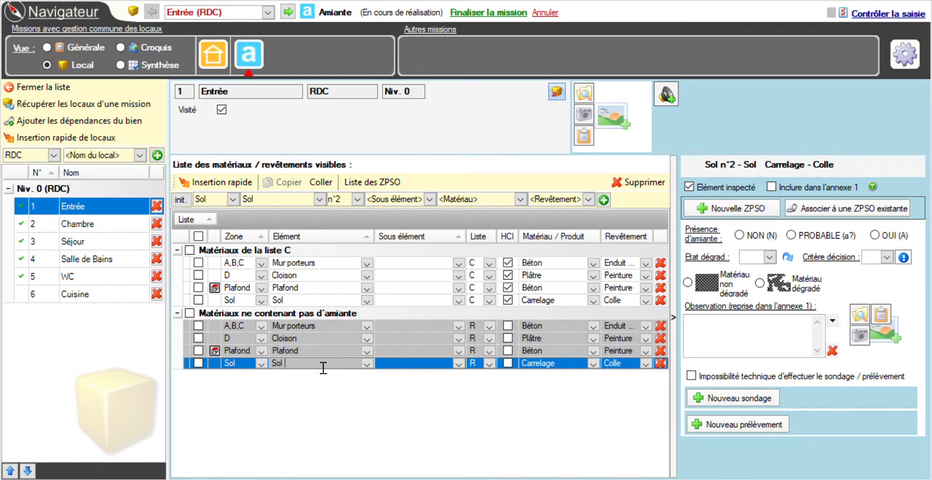
pyautogui.click(319, 337)
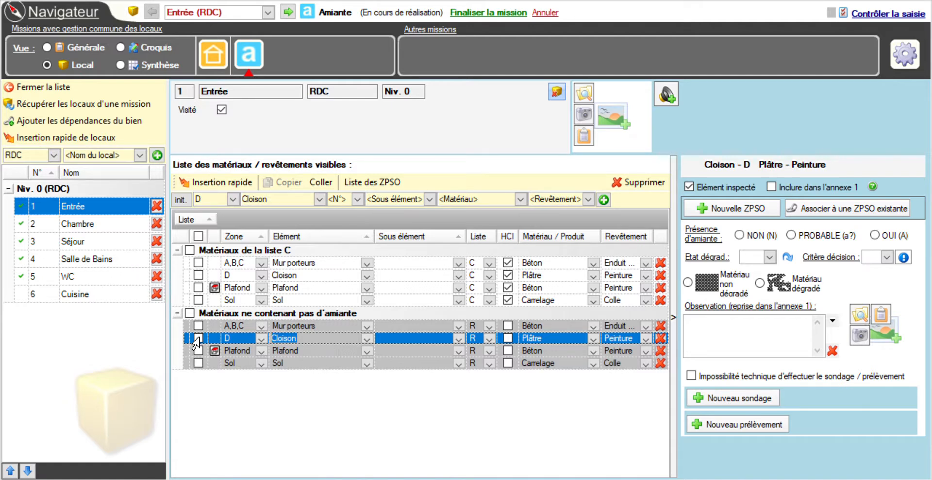
# Duplicate all materials of the Chambre by copying and pasting them within the room's own list.
pyautogui.click(116, 228)
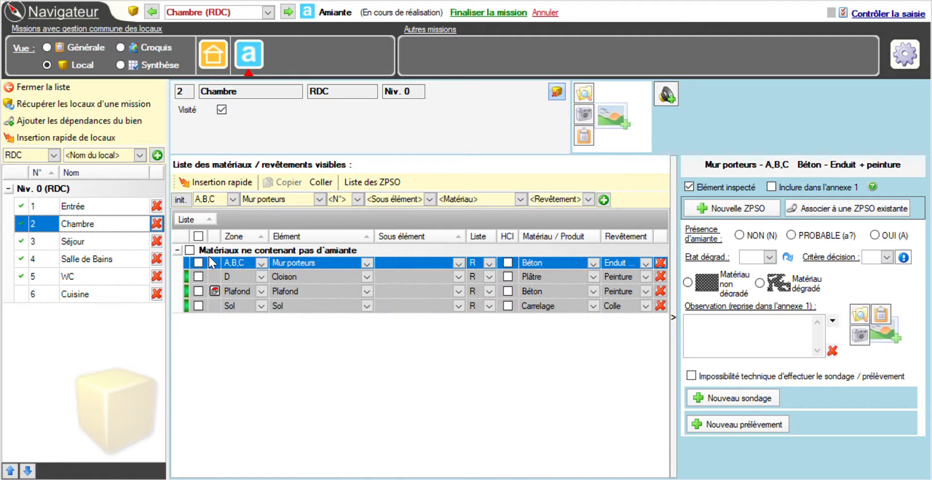
pyautogui.click(197, 236)
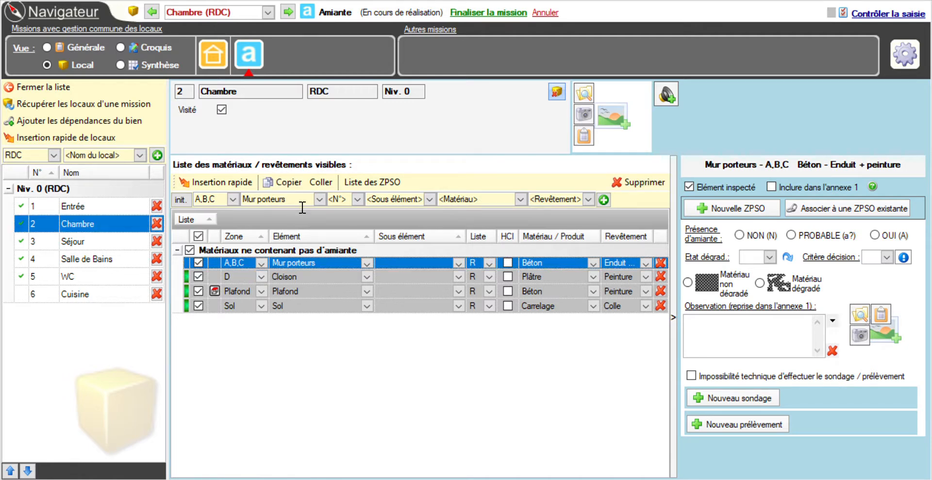
pyautogui.click(279, 184)
pyautogui.click(322, 182)
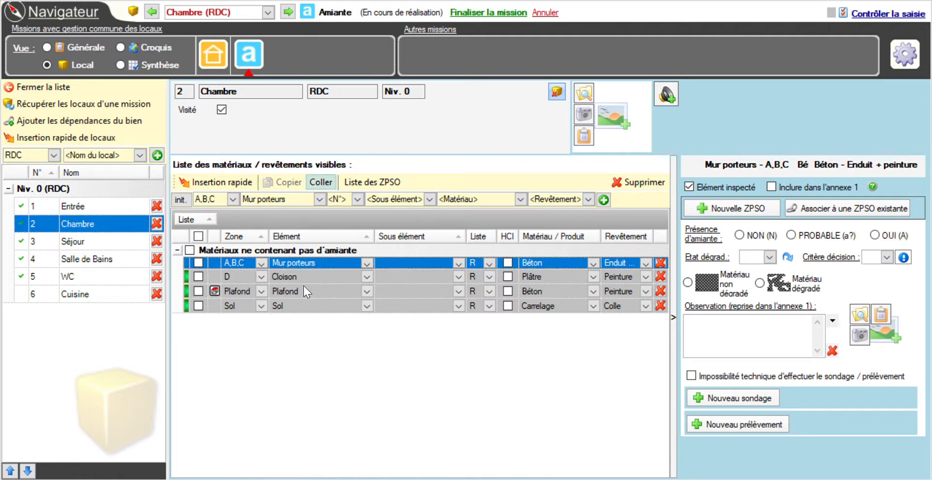
# Assign Mur porteurs n°2 and Cloison n°1 of the Chambre to list C.
pyautogui.click(305, 275)
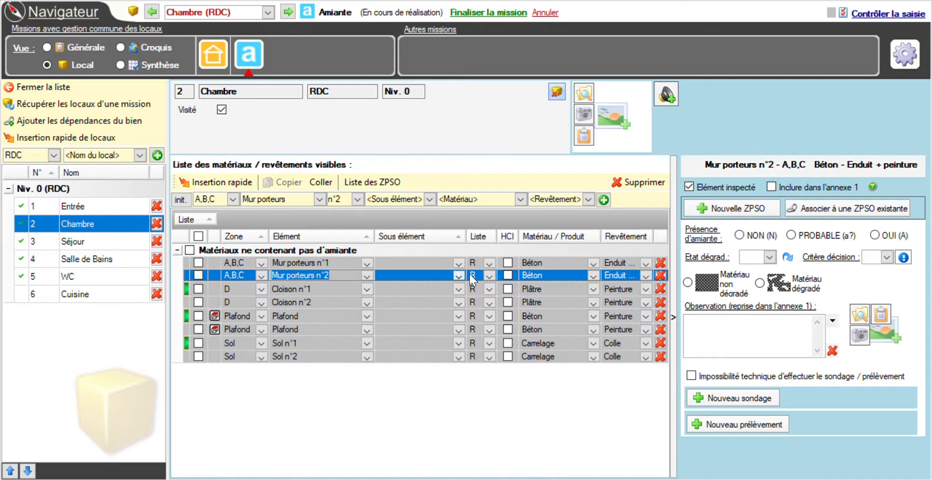
pyautogui.click(488, 276)
pyautogui.click(491, 290)
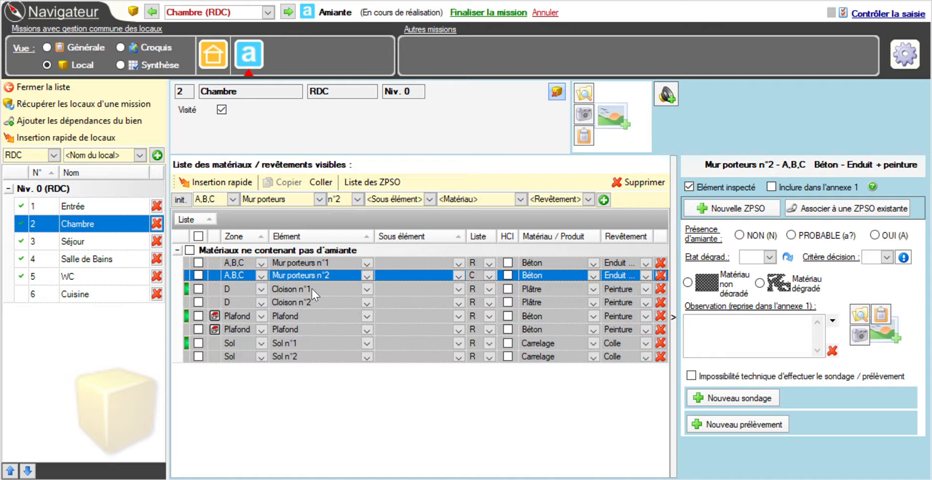
pyautogui.click(313, 300)
pyautogui.click(474, 303)
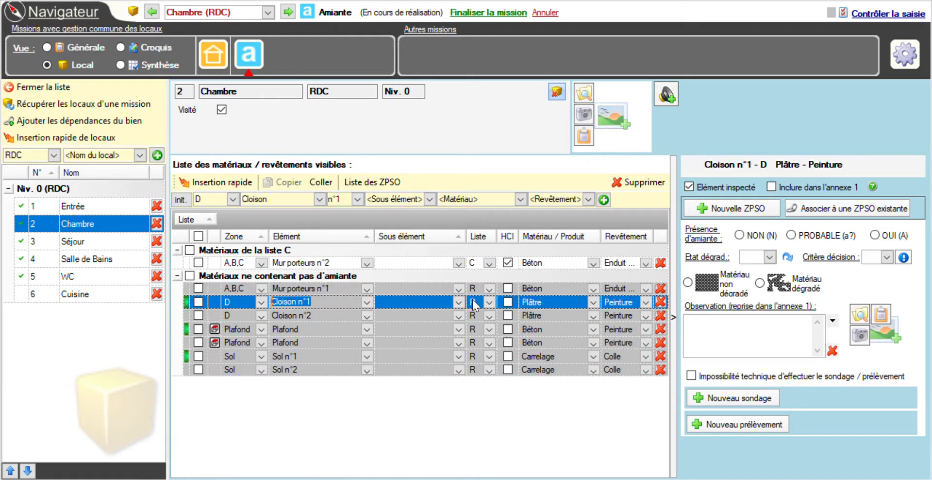
pyautogui.click(488, 302)
pyautogui.click(487, 337)
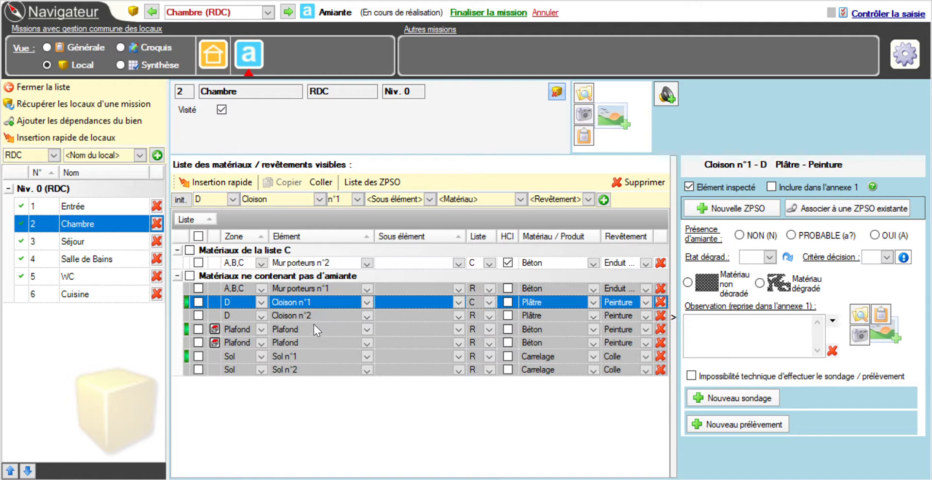
# Assign one Plafond and Sol n°1 of the Chambre to list C.
pyautogui.click(313, 325)
pyautogui.click(489, 327)
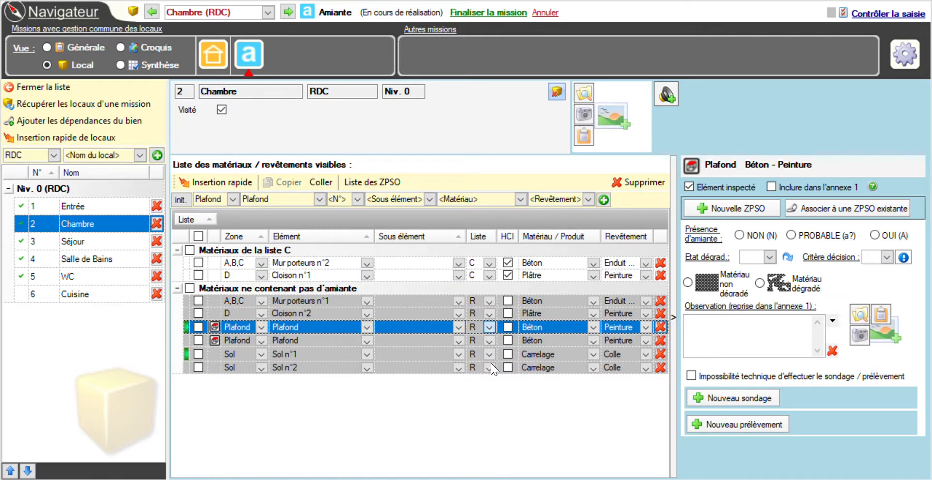
pyautogui.click(491, 363)
pyautogui.click(314, 349)
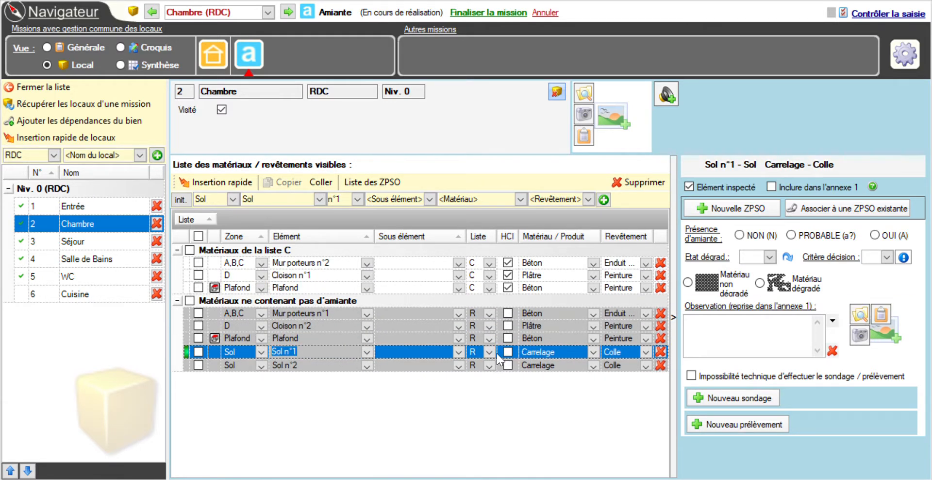
pyautogui.click(489, 352)
pyautogui.click(490, 387)
pyautogui.click(315, 287)
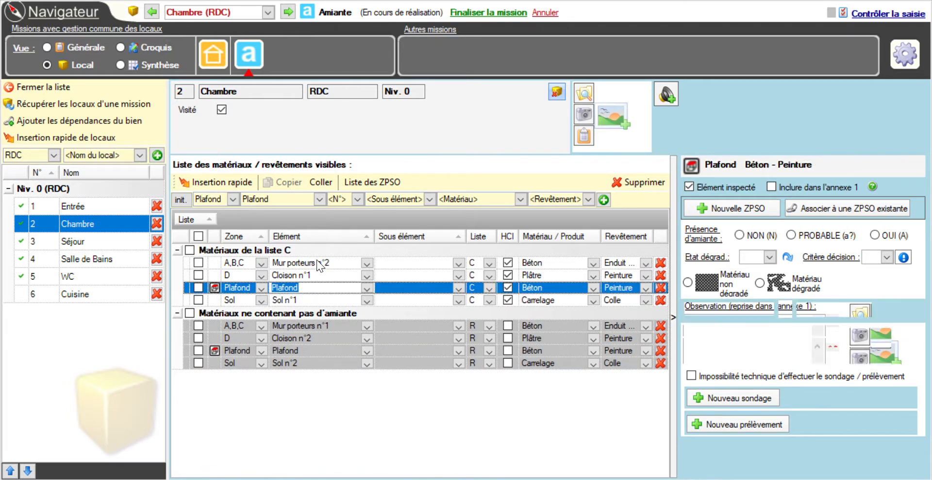
# Rename the Chambre's two wall materials in list C to Mur porteurs and Cloisons, without numbering.
pyautogui.click(318, 265)
pyautogui.press('BackSpace')
pyautogui.press('BackSpace')
pyautogui.press('BackSpace')
pyautogui.press('BackSpace')
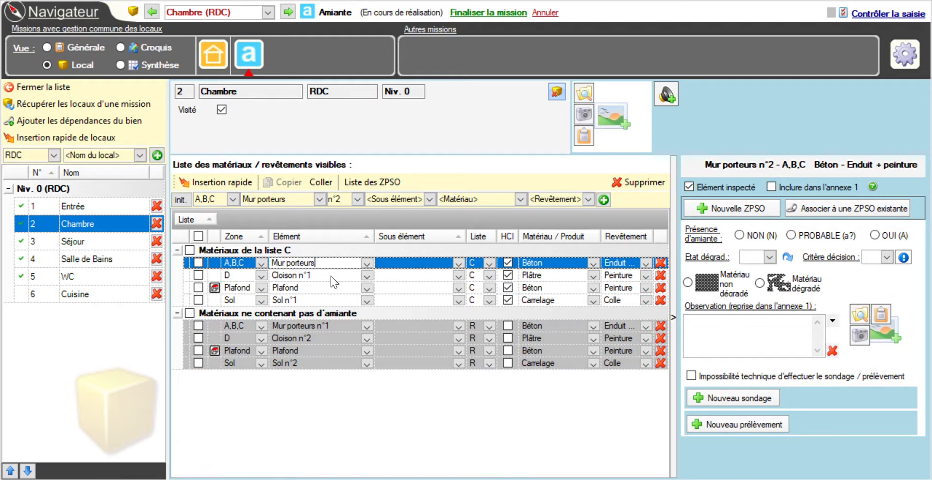
pyautogui.click(322, 278)
pyautogui.press('BackSpace')
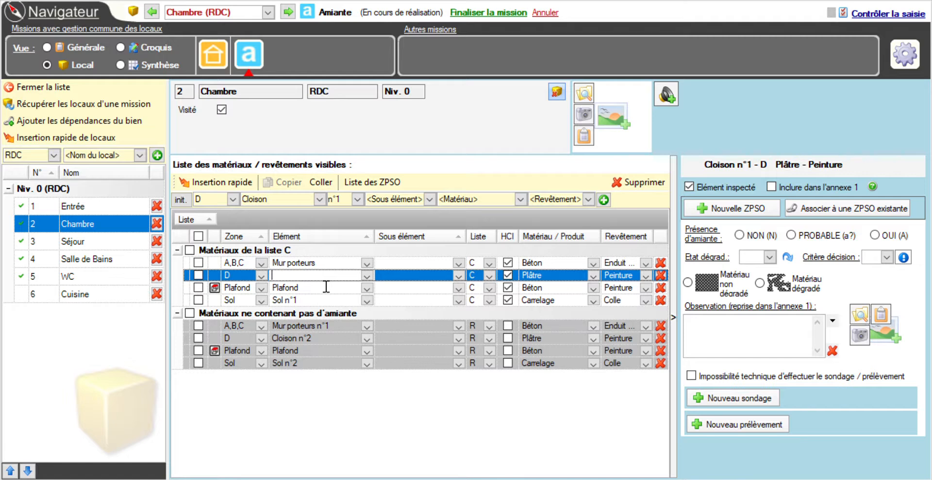
pyautogui.click(318, 290)
pyautogui.click(310, 280)
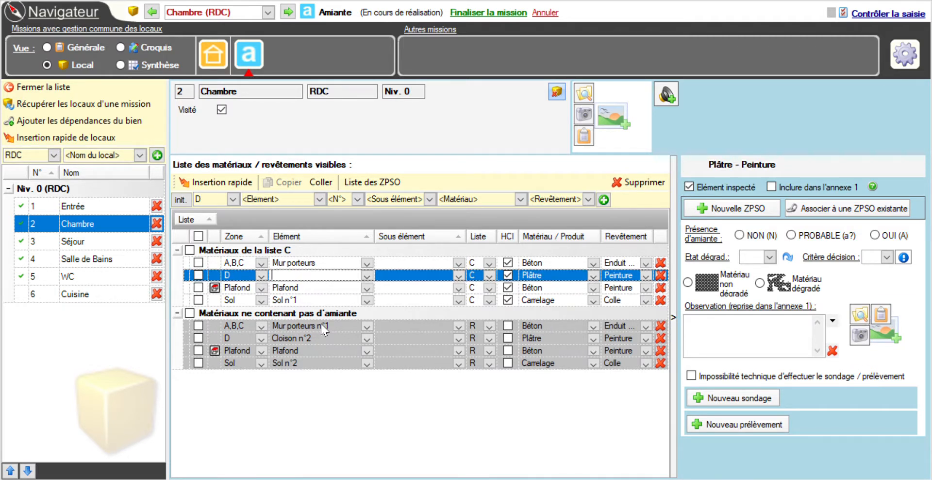
pyautogui.write('Cloison')
# Remove the numbering from Cloison n°2 and Mur porteurs n°1 in the Chambre's group of materials without asbestos.
pyautogui.click(324, 337)
pyautogui.click(327, 340)
pyautogui.press('BackSpace')
pyautogui.press('BackSpace')
pyautogui.press('BackSpace')
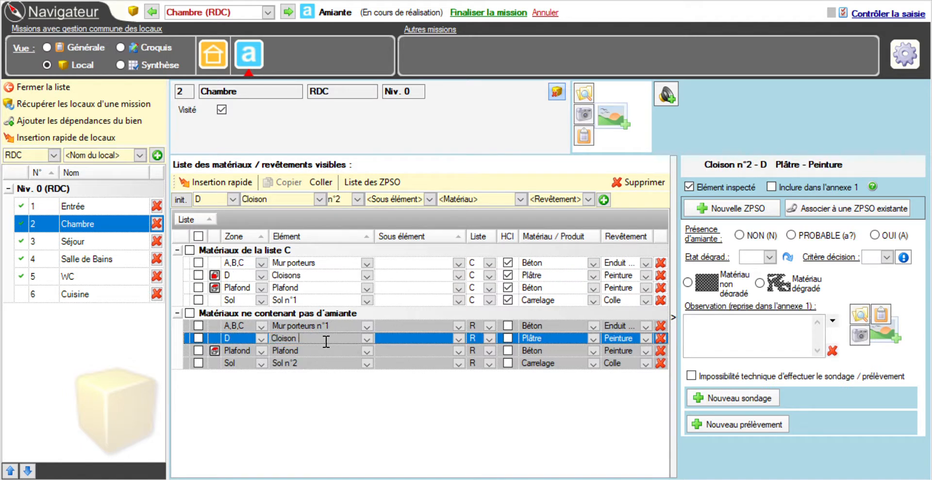
pyautogui.click(321, 326)
pyautogui.click(339, 326)
pyautogui.press('BackSpace')
pyautogui.press('BackSpace')
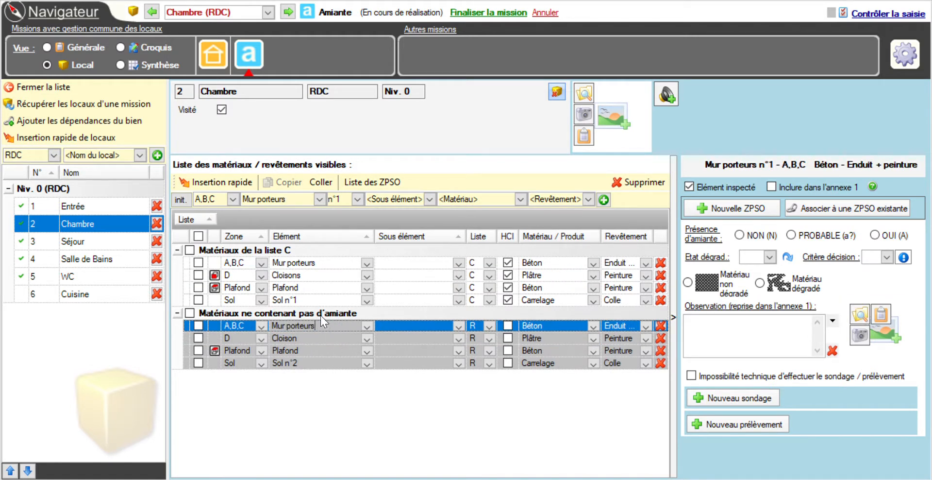
# Remove the numbering from both Sol names of the Chambre, in list C and in the group without asbestos.
pyautogui.click(305, 290)
pyautogui.click(304, 297)
pyautogui.click(304, 298)
pyautogui.press('BackSpace')
pyautogui.press('BackSpace')
pyautogui.press('BackSpace')
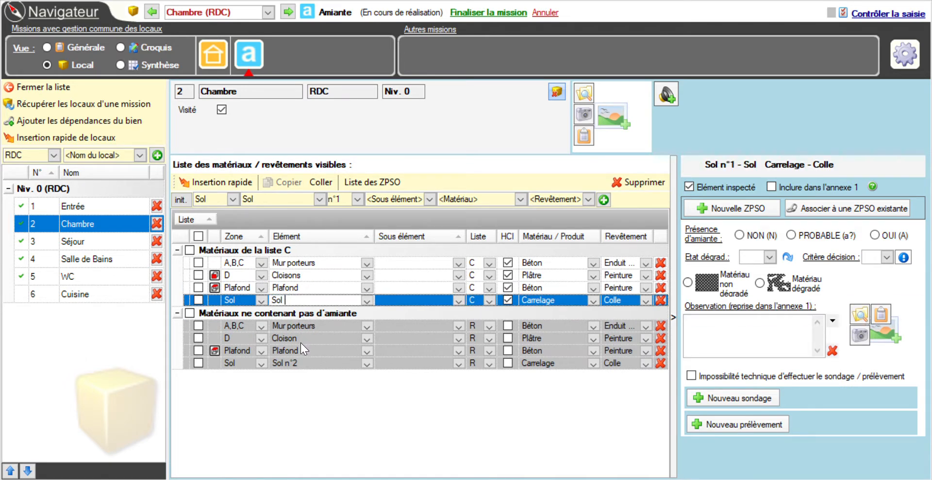
pyautogui.click(305, 365)
pyautogui.click(305, 366)
pyautogui.press('BackSpace')
pyautogui.press('BackSpace')
pyautogui.press('BackSpace')
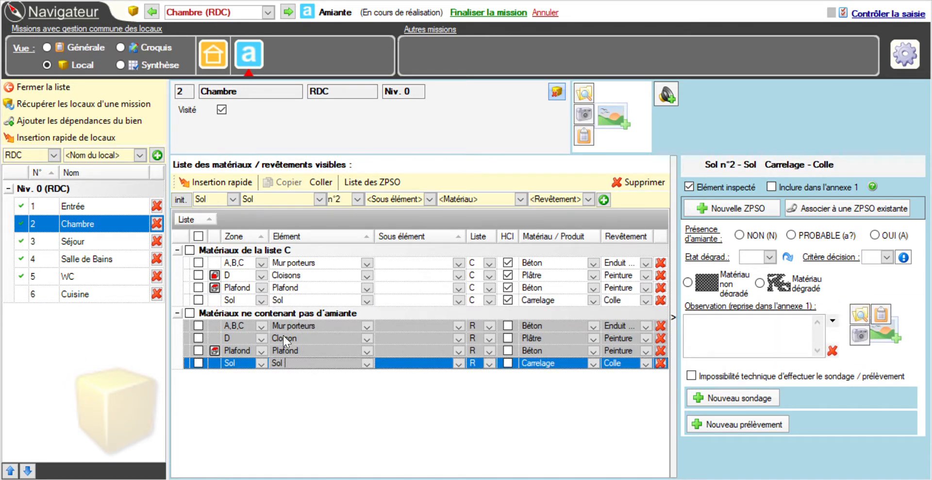
pyautogui.click(284, 335)
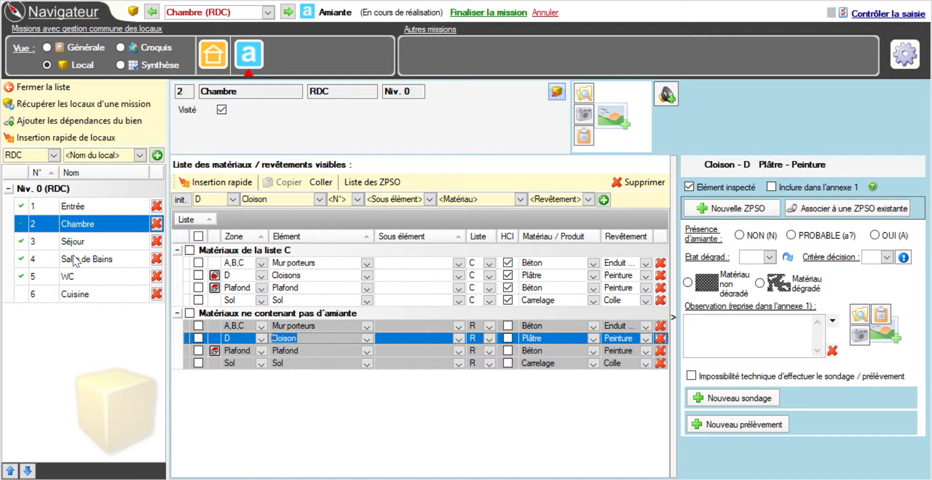
# Duplicate the Mur porteurs material within the Séjour and assign Mur porteurs n°2 to list C.
pyautogui.click(80, 237)
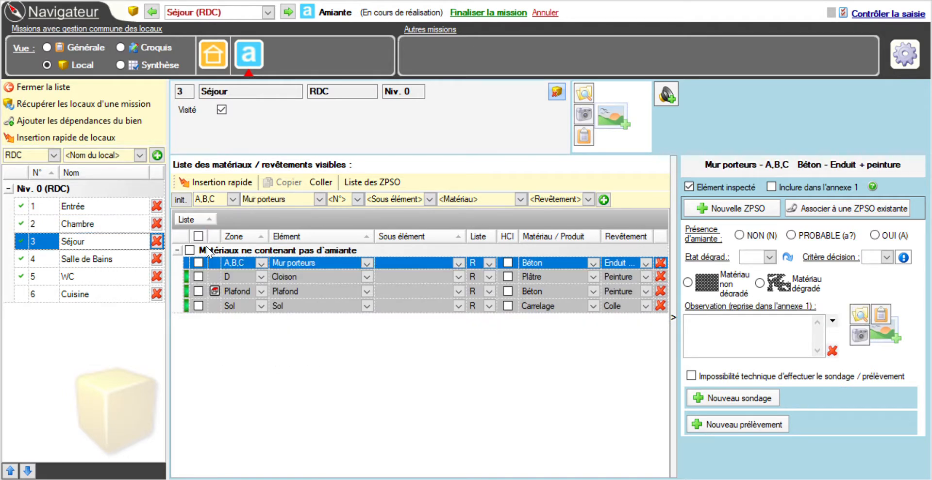
pyautogui.click(199, 262)
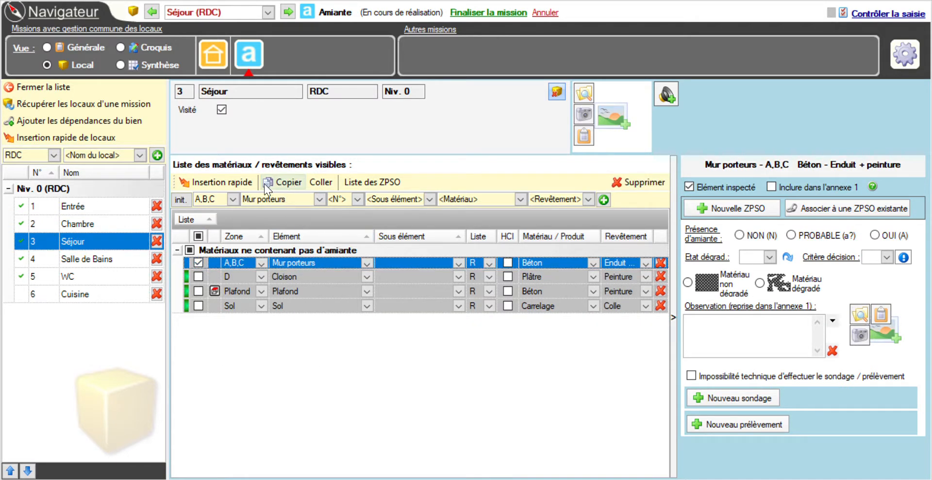
pyautogui.click(264, 184)
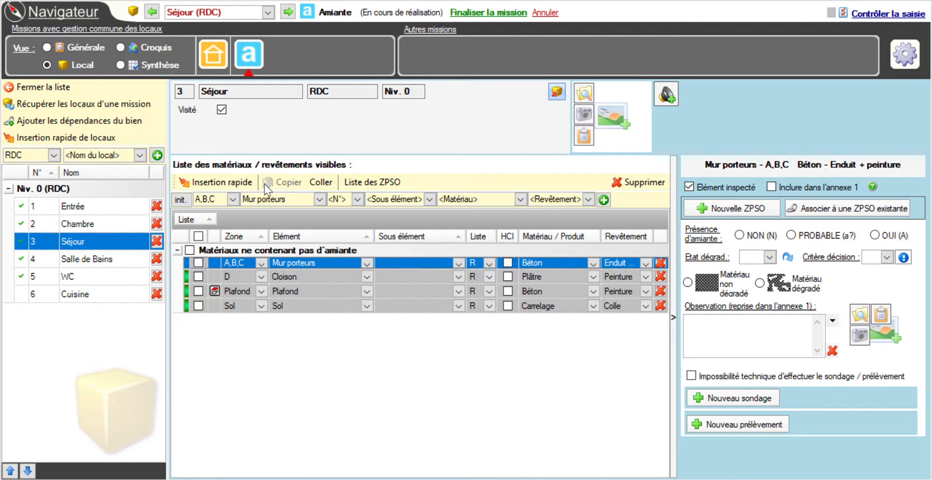
pyautogui.click(321, 181)
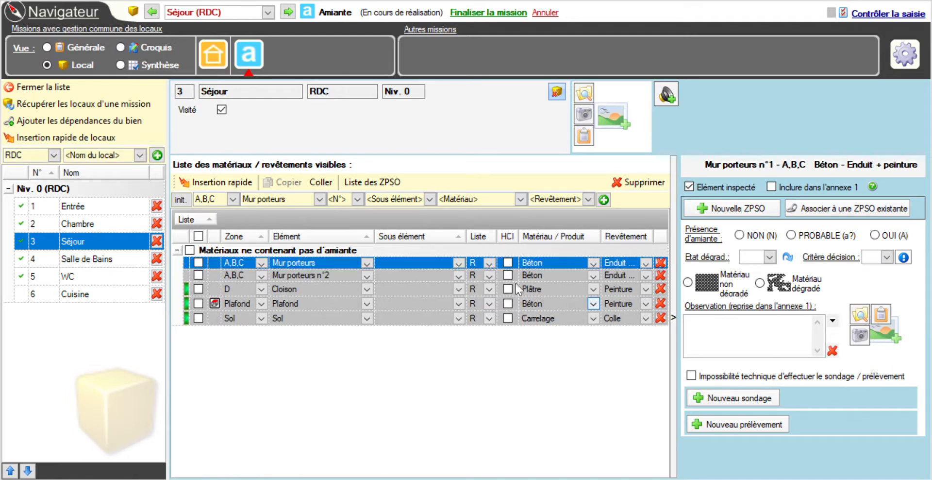
pyautogui.click(334, 275)
pyautogui.press('c')
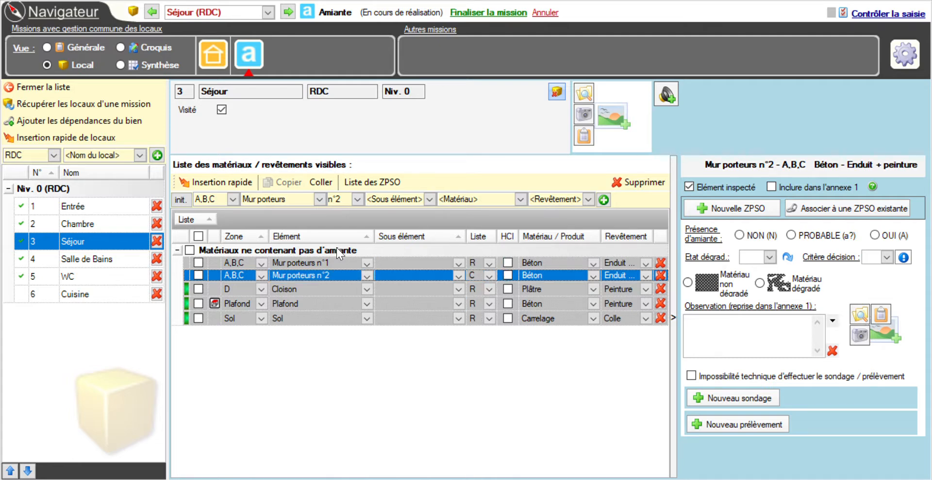
# Remove the numbering from the Séjour's Mur porteurs n°2 in list C.
pyautogui.click(333, 260)
pyautogui.click(333, 258)
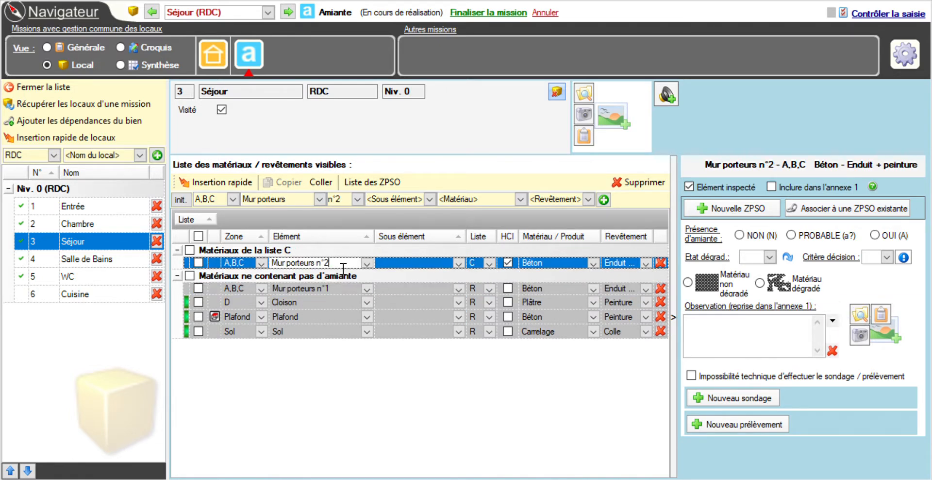
pyautogui.press('BackSpace')
pyautogui.press('BackSpace')
pyautogui.press('BackSpace')
pyautogui.press('BackSpace')
# Remove the numbering from the Séjour's Mur porteurs n°1 in the group of materials without asbestos.
pyautogui.click(336, 277)
pyautogui.click(336, 287)
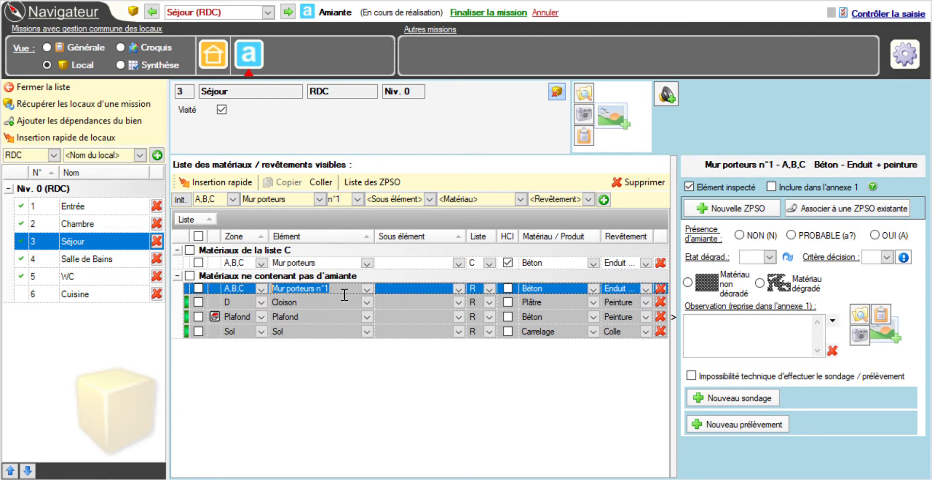
pyautogui.click(330, 288)
pyautogui.press('BackSpace')
pyautogui.press('BackSpace')
pyautogui.press('BackSpace')
pyautogui.press('BackSpace')
pyautogui.click(322, 313)
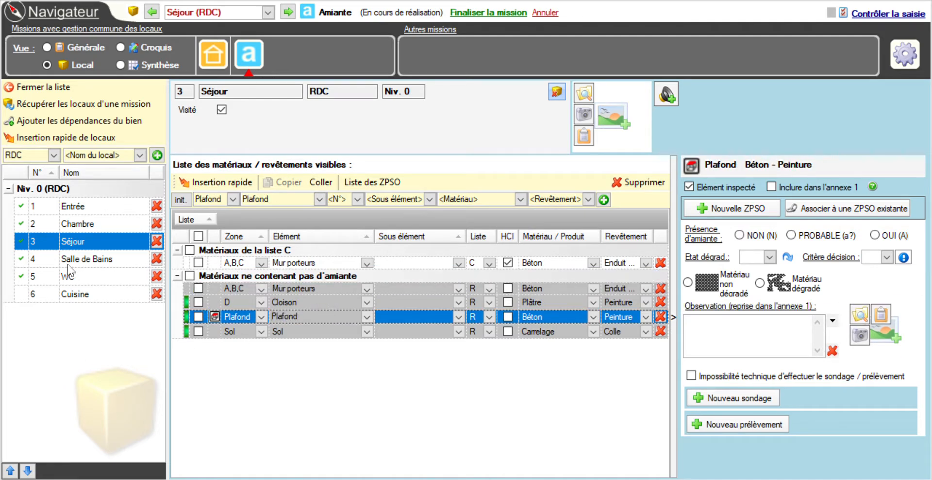
# Assign the unclassified Baignoire of the Salle de Bains to list R.
pyautogui.click(68, 262)
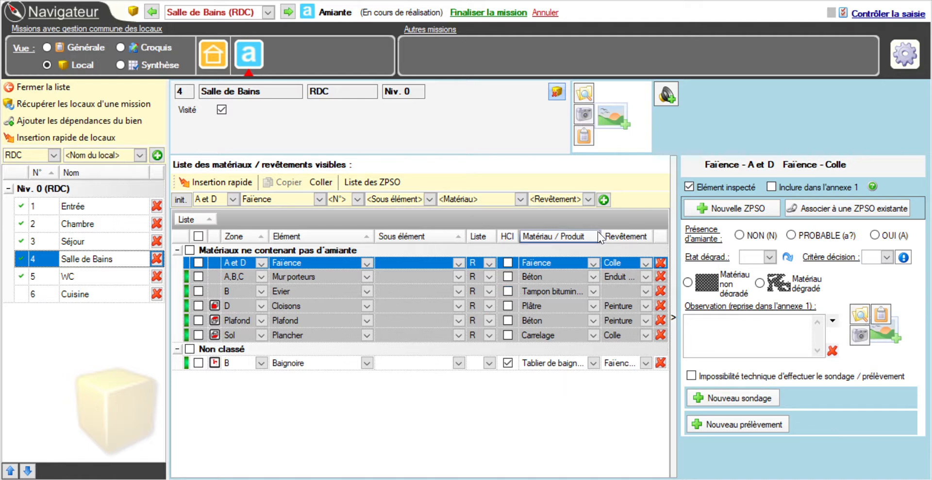
pyautogui.click(489, 363)
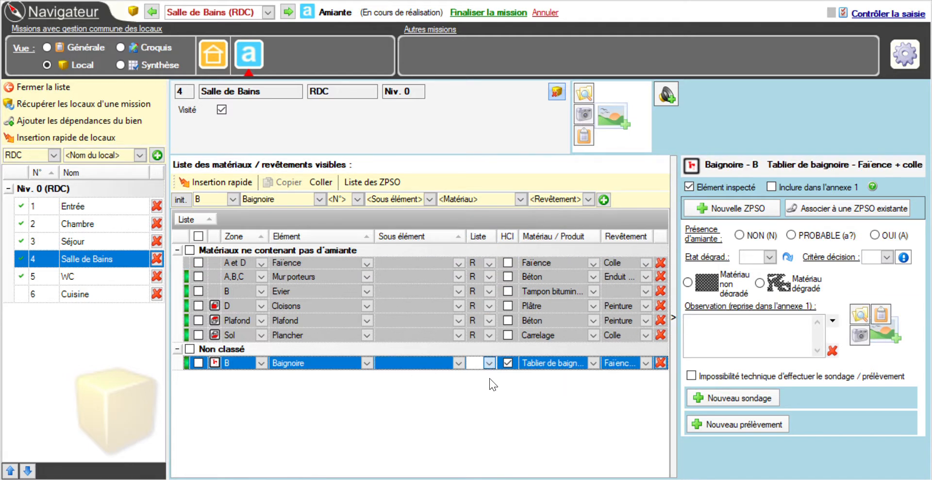
pyautogui.click(392, 277)
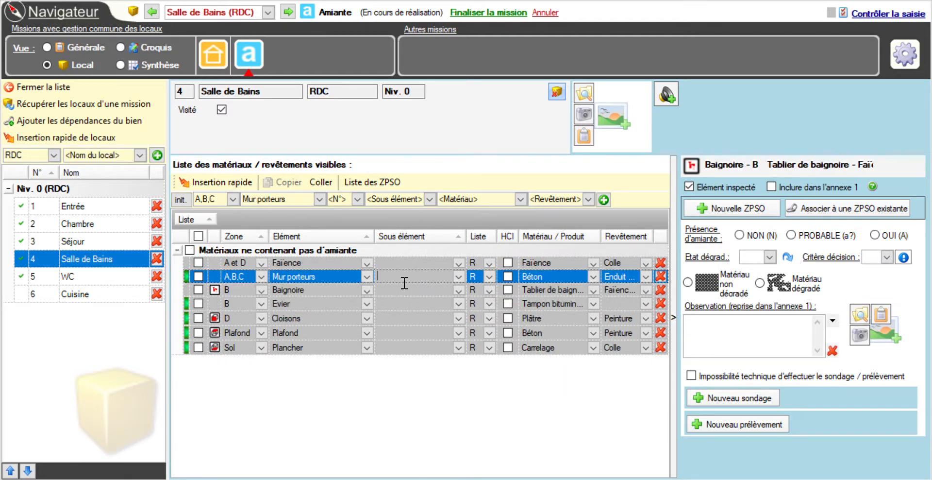
# Duplicate all materials of the Salle de Bains except the Baignoire by copying and pasting them within the room's own list.
pyautogui.click(199, 262)
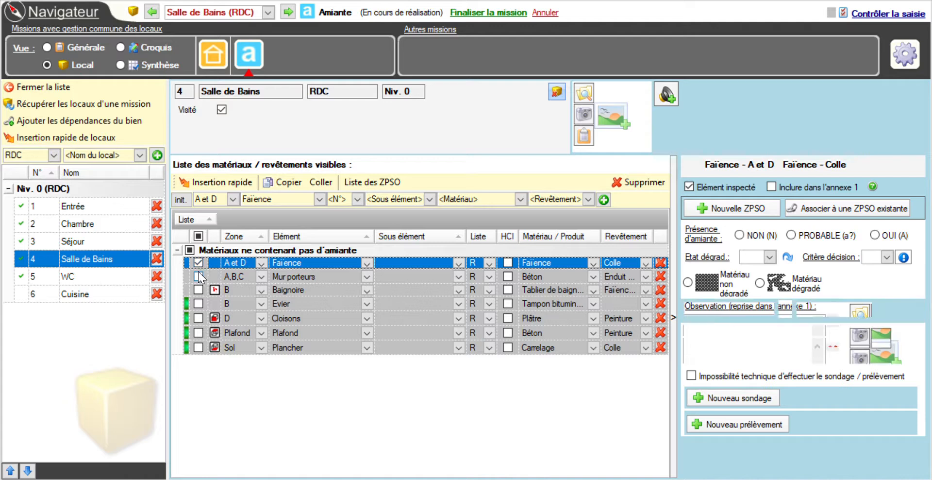
pyautogui.click(199, 275)
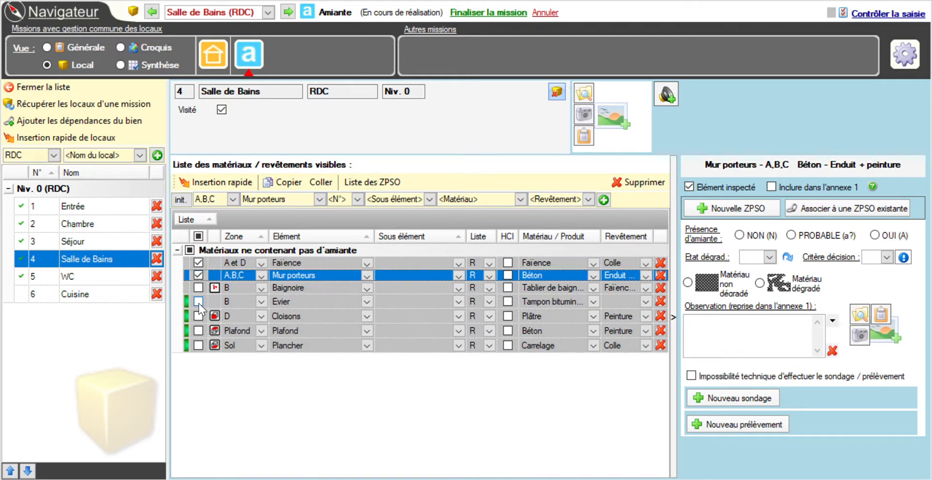
pyautogui.click(199, 301)
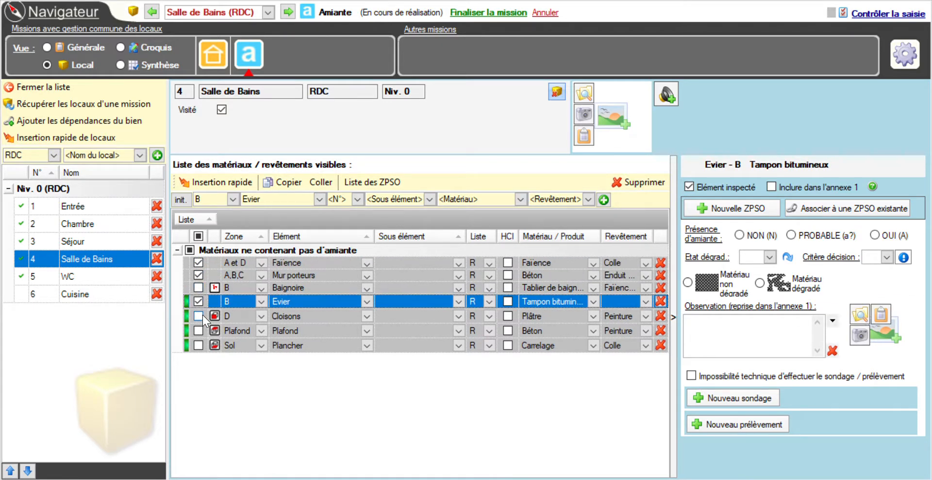
pyautogui.click(198, 316)
pyautogui.click(198, 330)
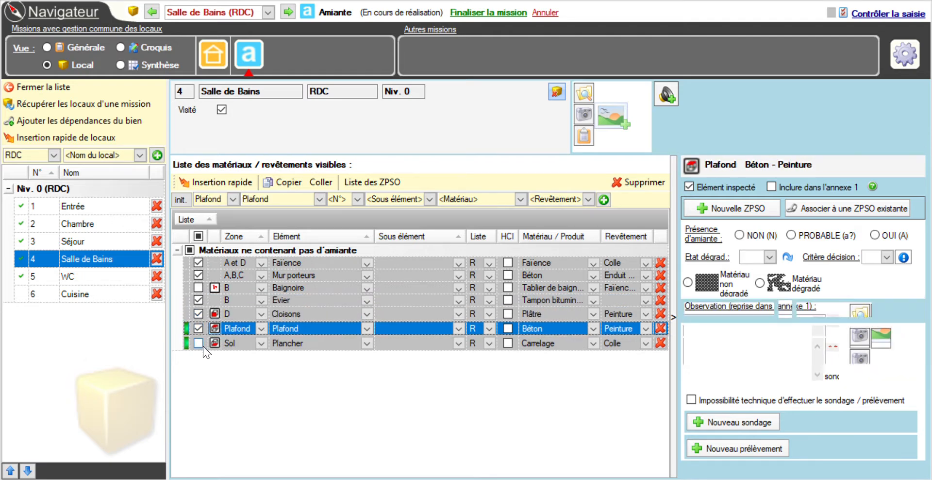
pyautogui.click(198, 345)
pyautogui.click(268, 184)
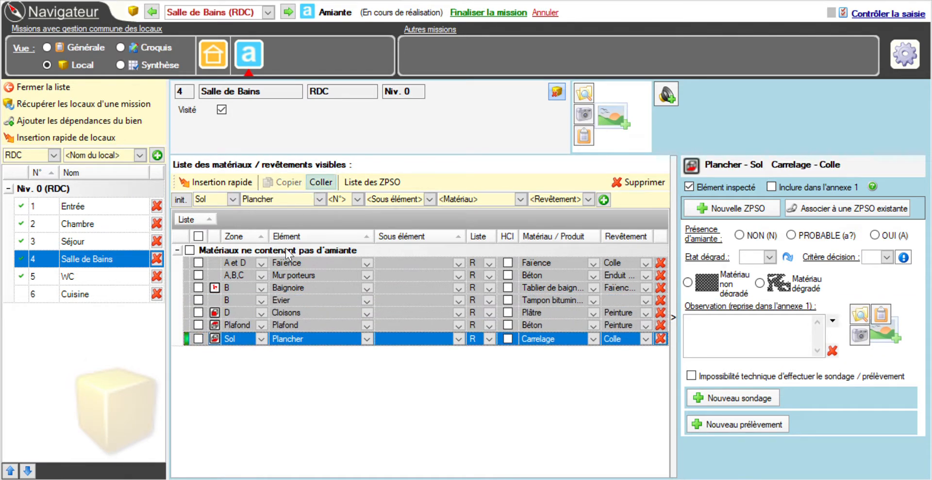
# Assign Faïence n°1 and Mur porteurs n°1 of the Salle de Bains to list C.
pyautogui.click(301, 264)
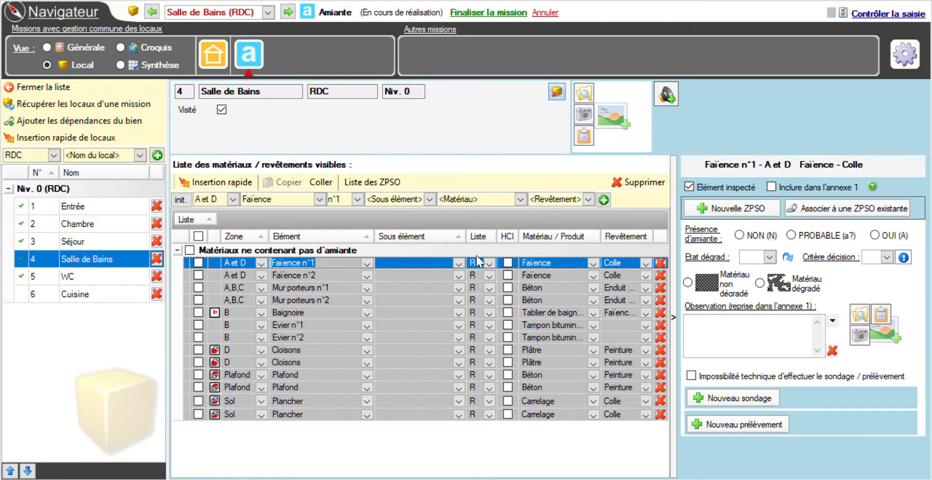
pyautogui.click(486, 262)
pyautogui.click(486, 294)
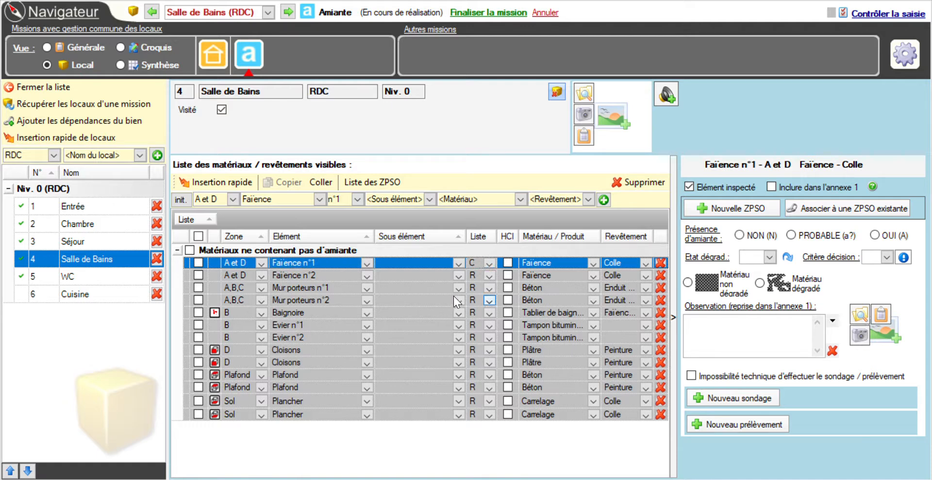
pyautogui.click(325, 277)
pyautogui.click(331, 301)
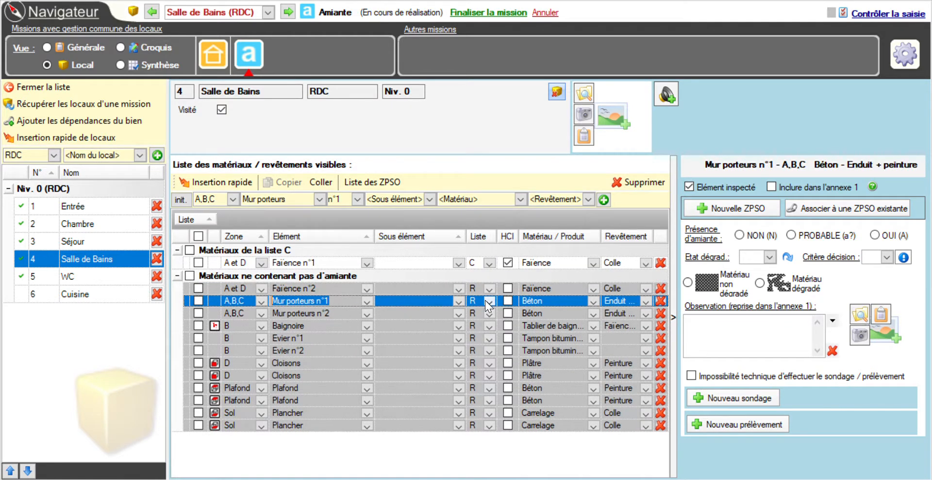
pyautogui.click(486, 301)
pyautogui.click(481, 333)
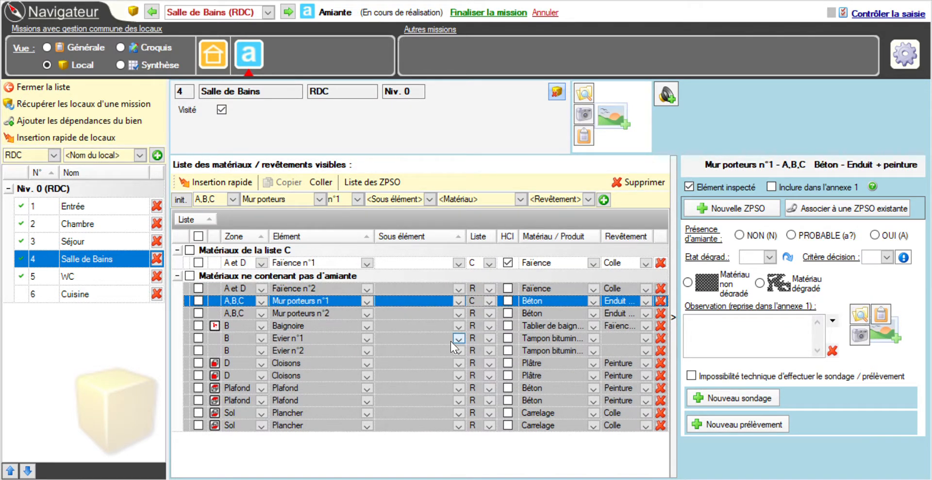
# Assign Evier n°1 and one of the two Cloisons of the Salle de Bains to list C.
pyautogui.click(302, 335)
pyautogui.click(488, 338)
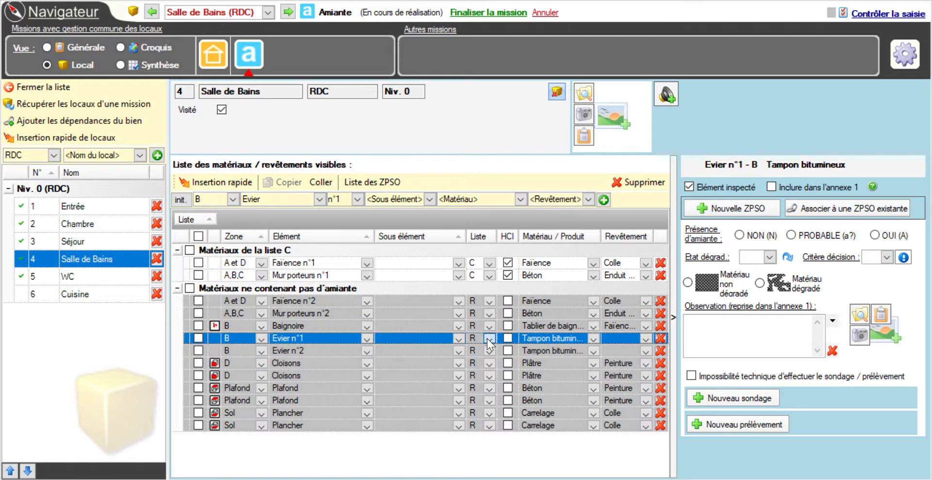
pyautogui.click(485, 374)
pyautogui.click(298, 364)
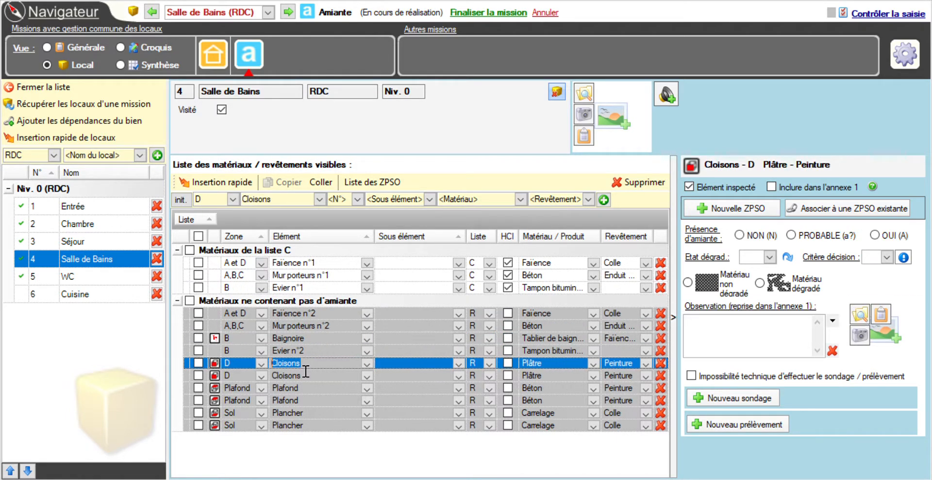
pyautogui.click(489, 364)
pyautogui.click(487, 406)
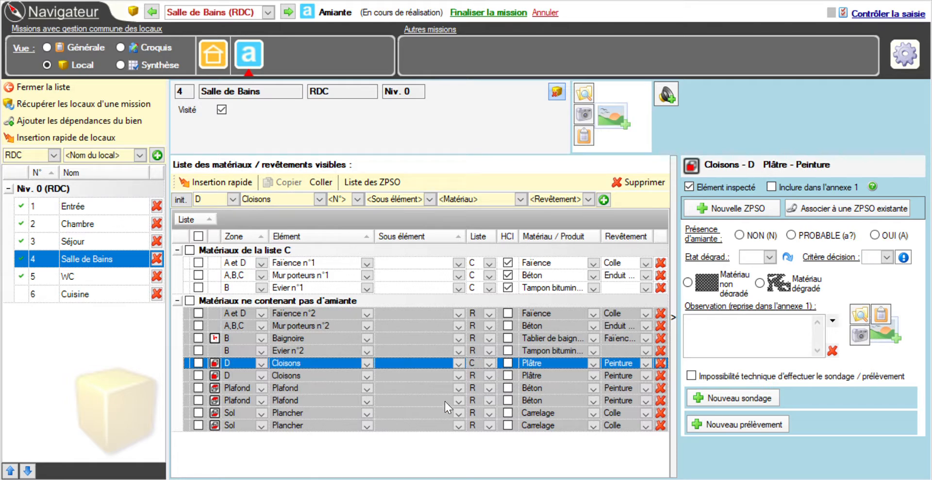
# Assign one Plafond and one Plancher of the Salle de Bains to list C.
pyautogui.click(297, 390)
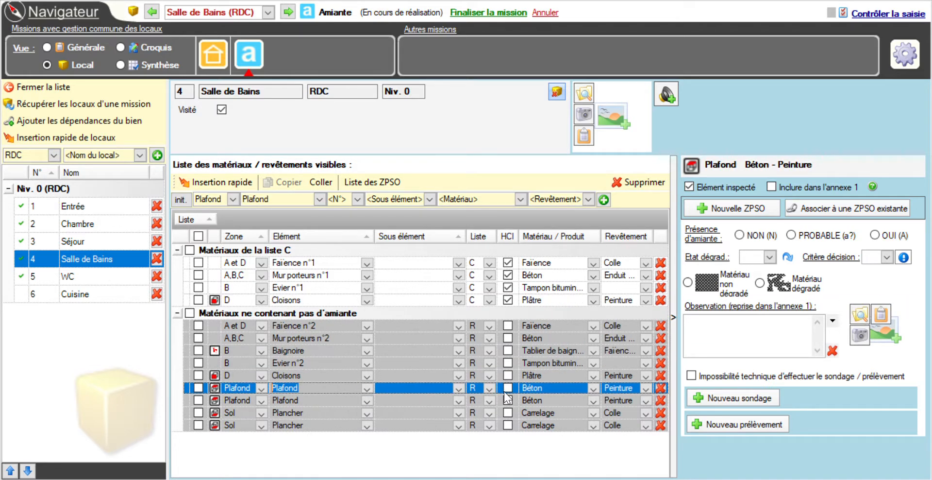
pyautogui.click(491, 388)
pyautogui.click(495, 421)
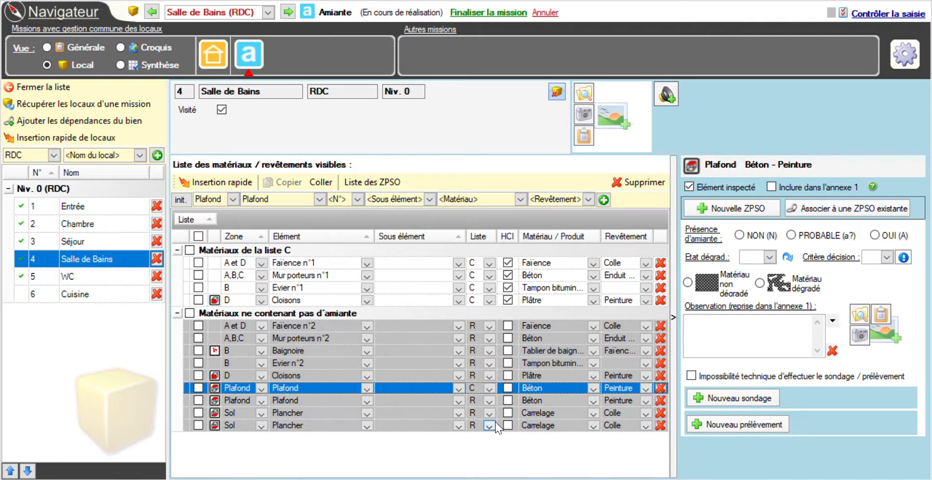
pyautogui.click(313, 415)
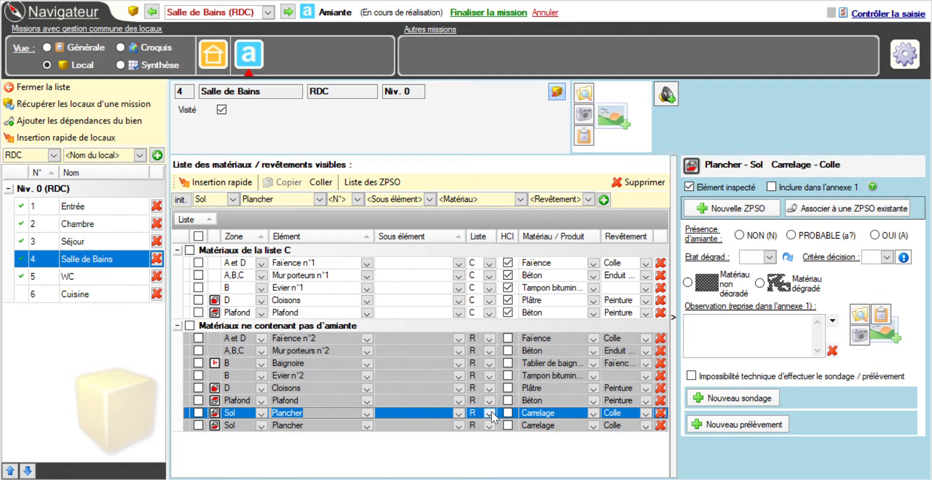
pyautogui.click(354, 339)
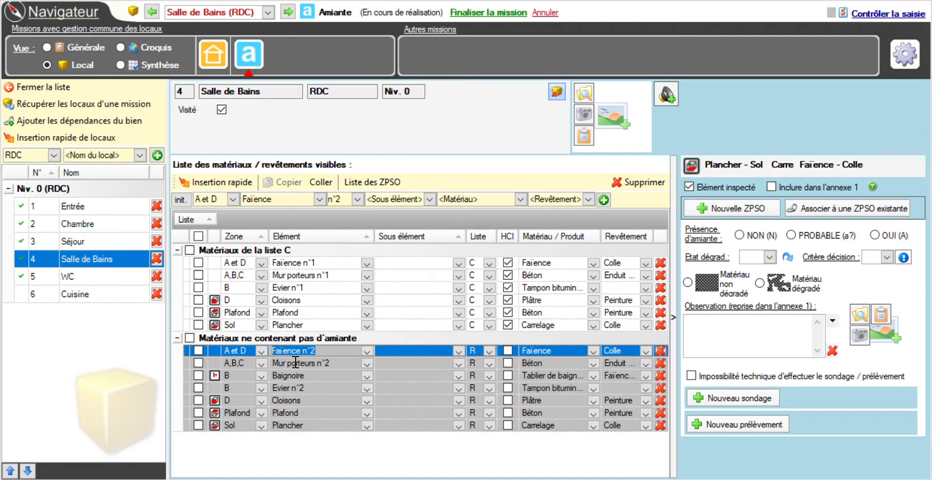
# Duplicate all materials of the WC by copying and pasting them within the room's own list.
pyautogui.click(116, 281)
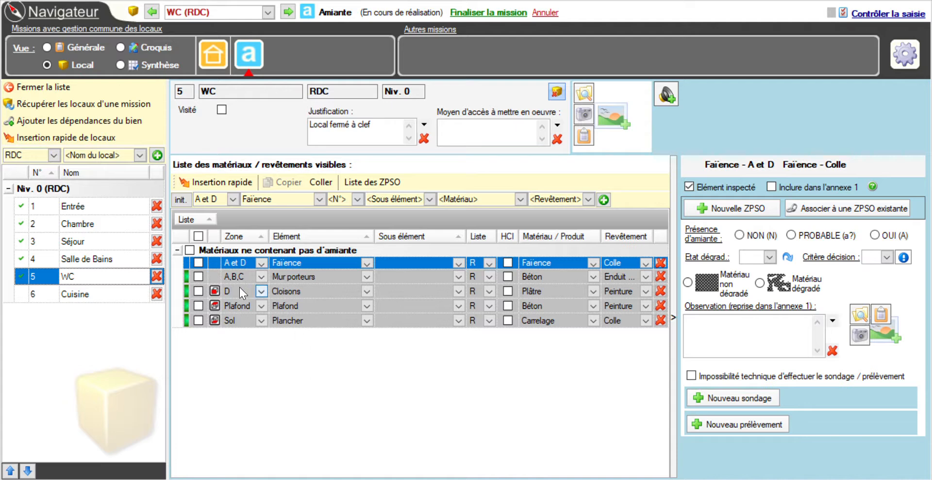
pyautogui.click(198, 236)
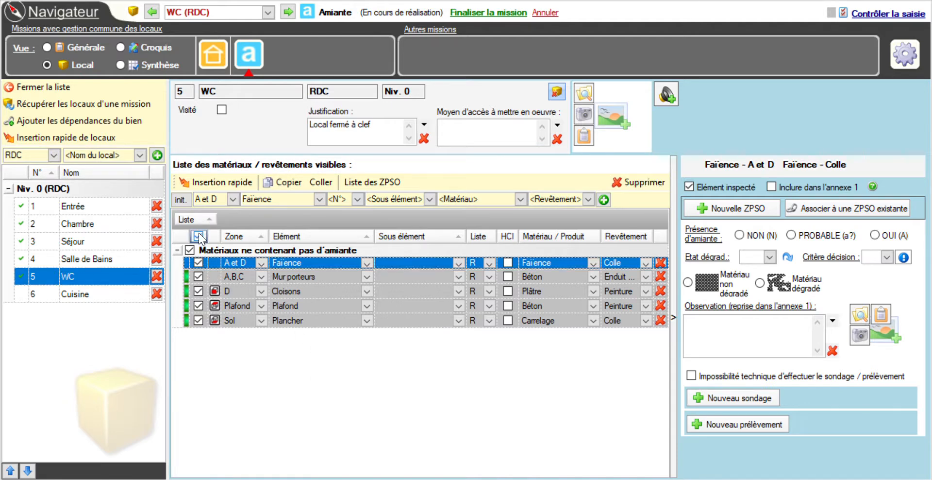
pyautogui.click(286, 177)
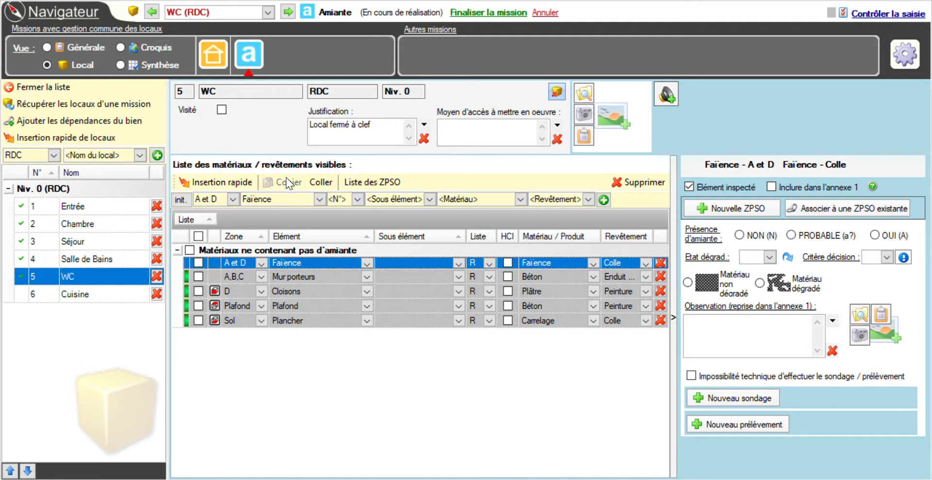
pyautogui.click(320, 182)
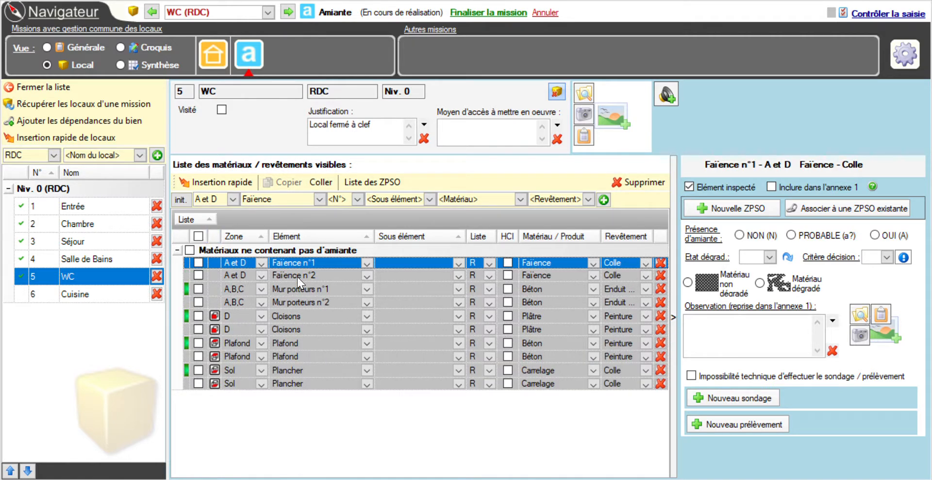
# Assign Faïence n°2 and Mur porteurs n°2 of the WC to list C.
pyautogui.click(297, 276)
pyautogui.click(488, 276)
pyautogui.click(488, 312)
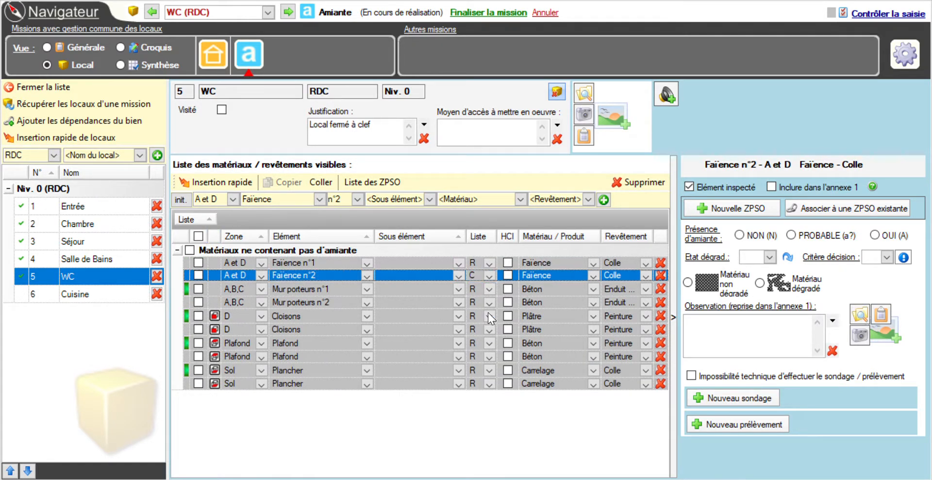
pyautogui.click(299, 294)
pyautogui.click(361, 313)
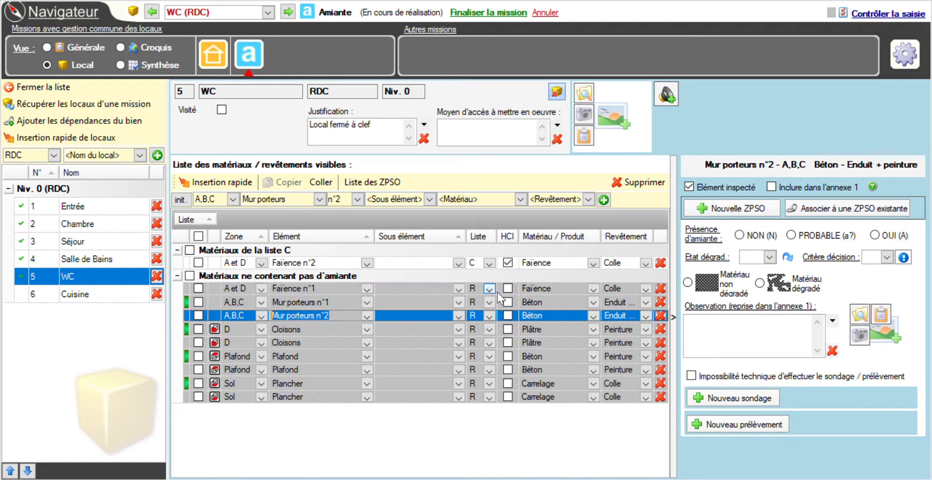
pyautogui.click(492, 313)
pyautogui.click(492, 354)
# Assign one of each duplicated pair of Cloisons, Plafond and Plancher in the WC to list C.
pyautogui.click(307, 340)
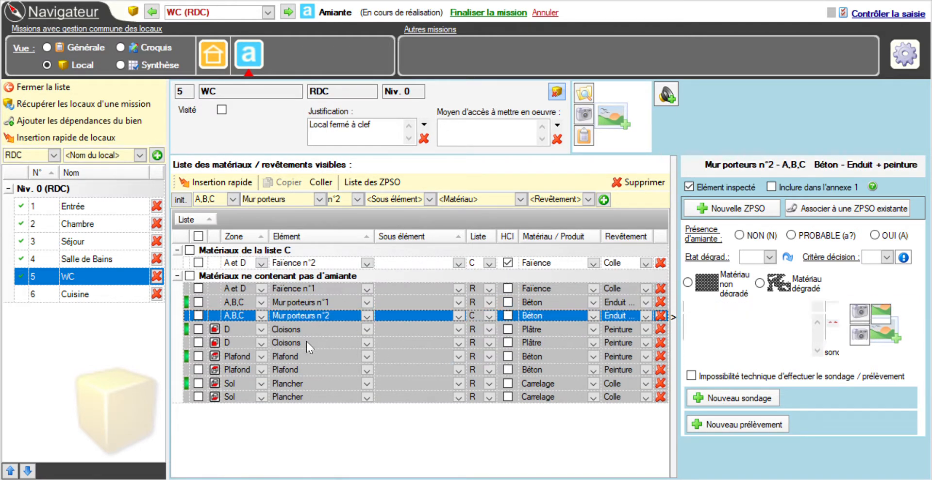
pyautogui.click(489, 341)
pyautogui.click(495, 368)
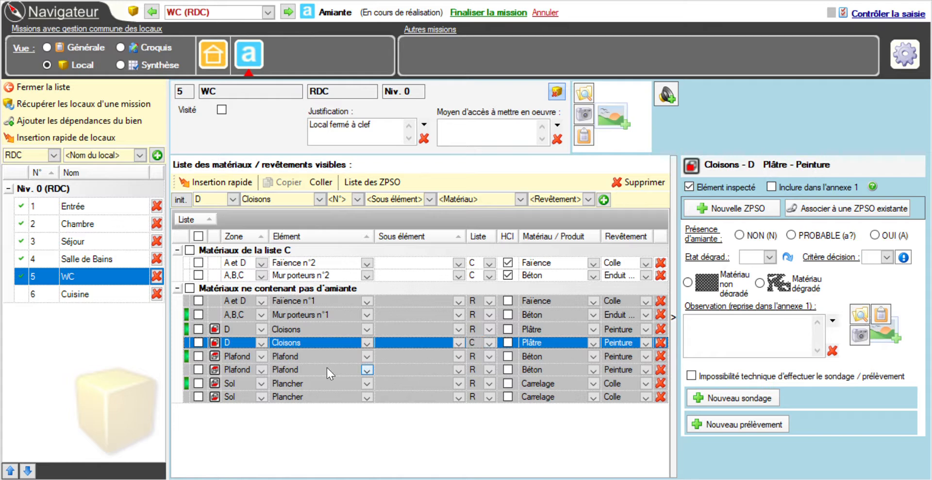
pyautogui.click(308, 370)
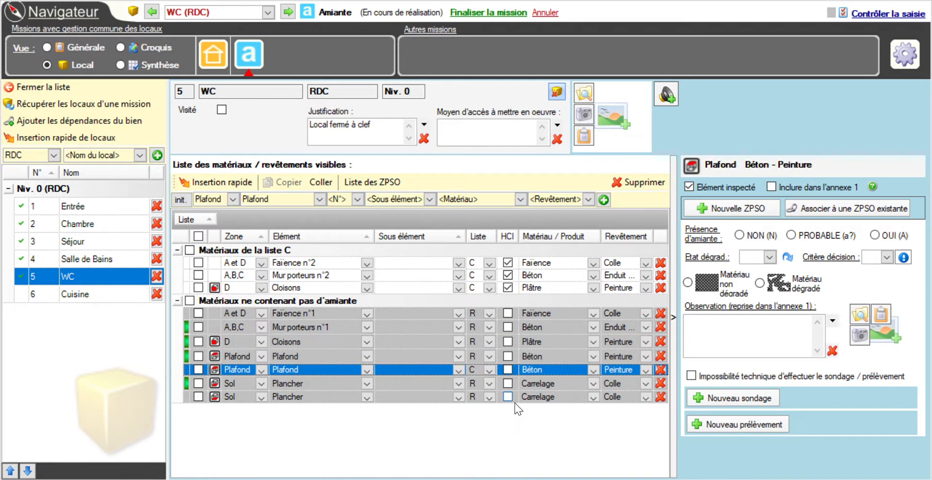
pyautogui.click(313, 391)
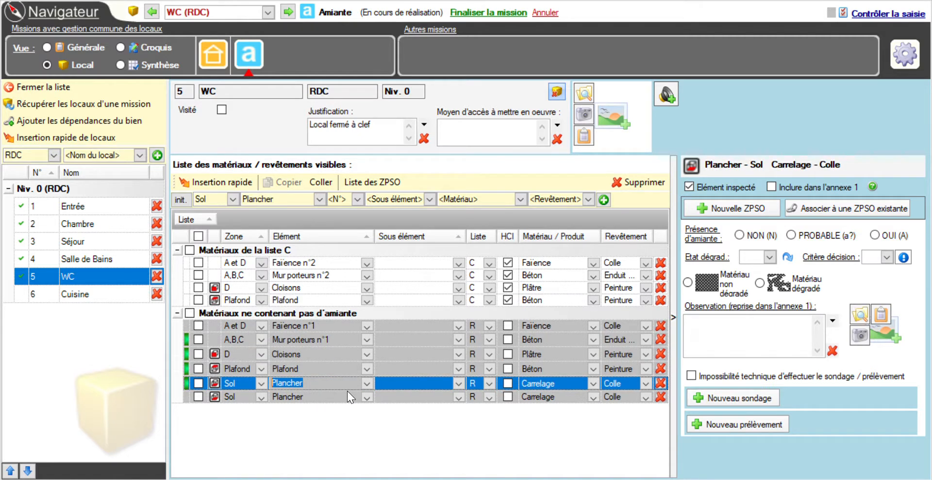
pyautogui.click(485, 383)
pyautogui.click(479, 423)
pyautogui.click(290, 291)
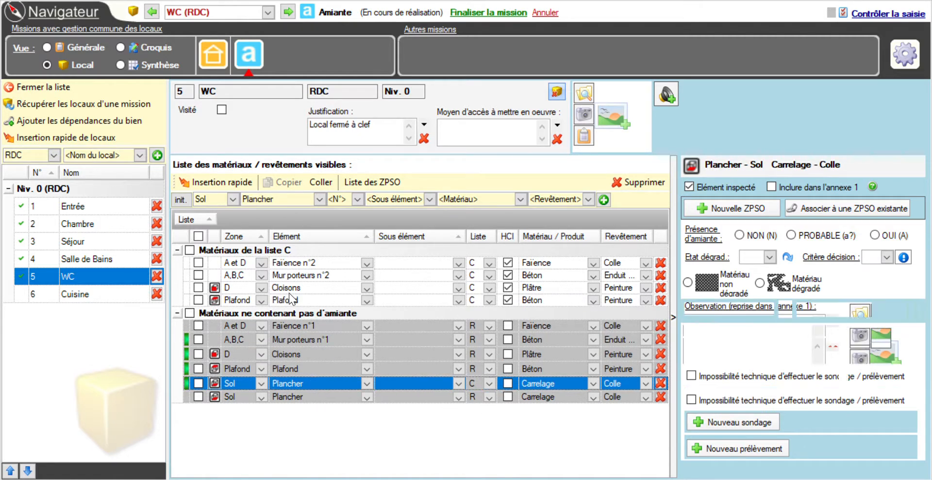
# Remove the n°2 suffix from the Faïence and Mur porteurs names in the WC's list C.
pyautogui.click(316, 263)
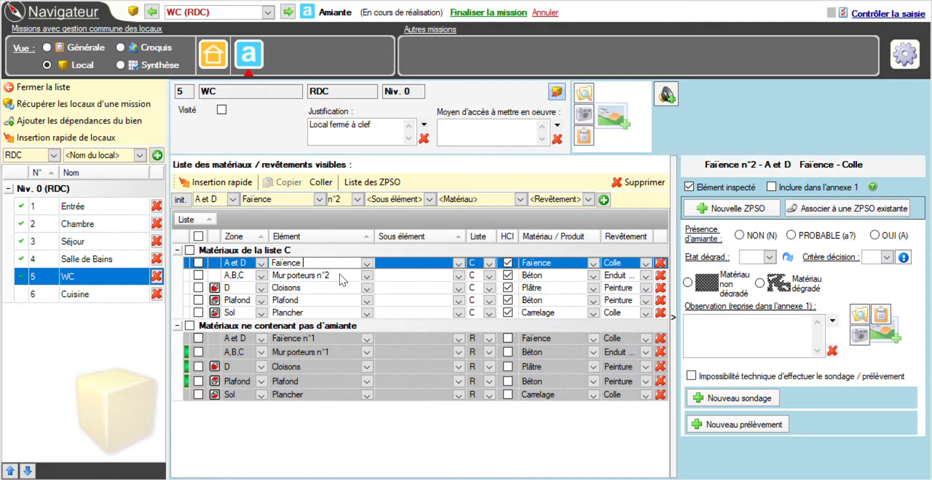
pyautogui.click(344, 277)
pyautogui.press('End')
pyautogui.press('BackSpace')
pyautogui.press('BackSpace')
pyautogui.press('BackSpace')
pyautogui.press('BackSpace')
pyautogui.click(329, 301)
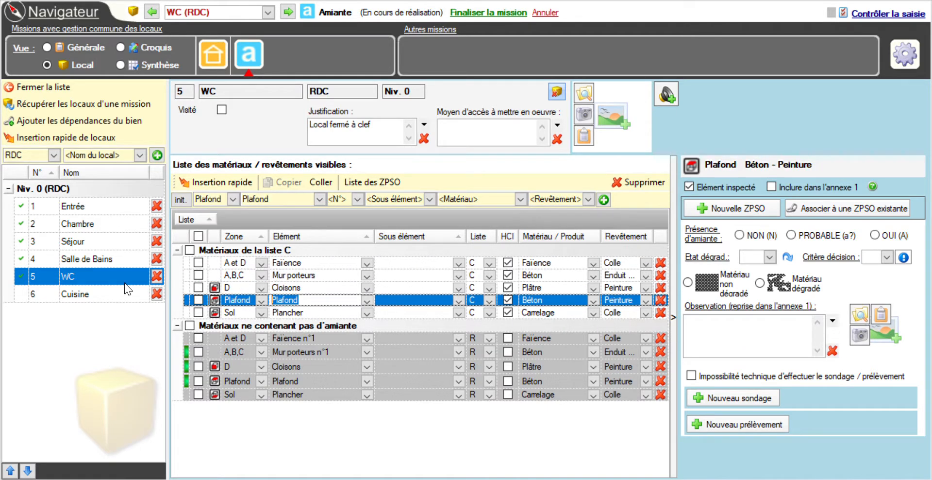
pyautogui.click(74, 295)
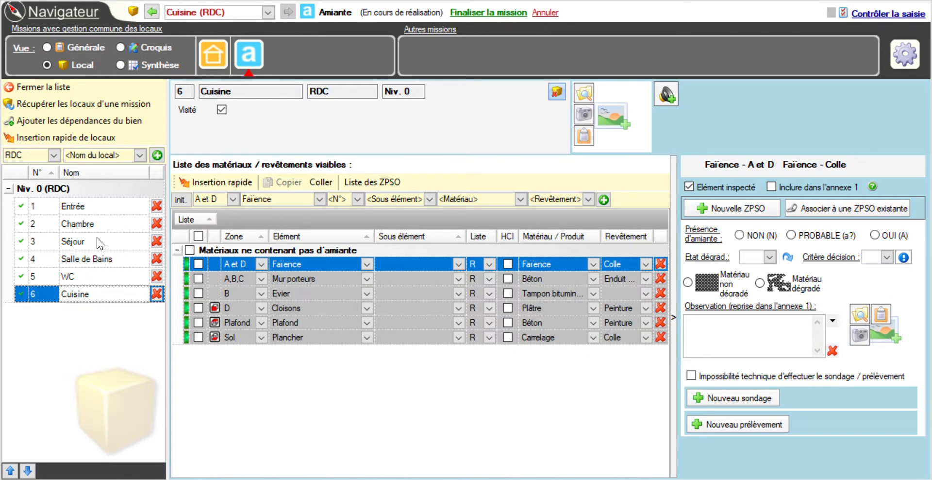
pyautogui.click(91, 209)
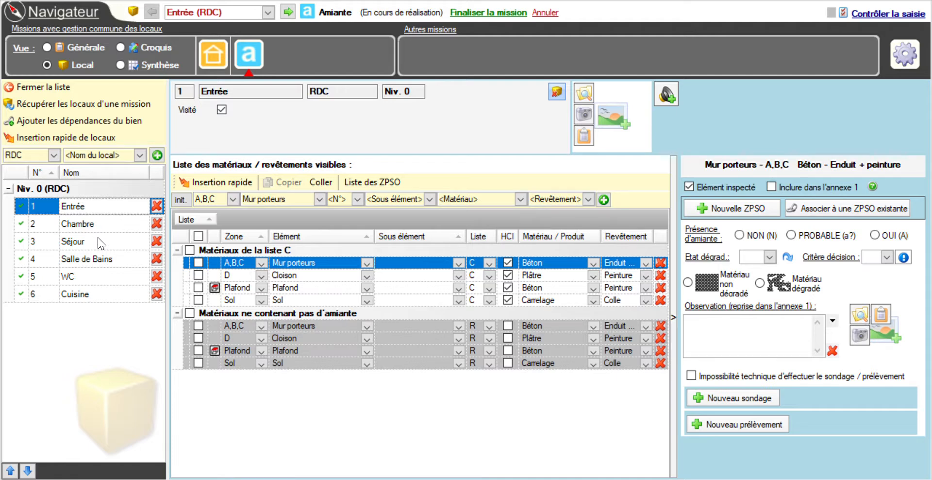
pyautogui.click(97, 235)
# Mark the Entrée's list C Mur porteurs as non-degraded material (MND) and record a sample with a photo for it.
pyautogui.click(96, 207)
pyautogui.click(730, 283)
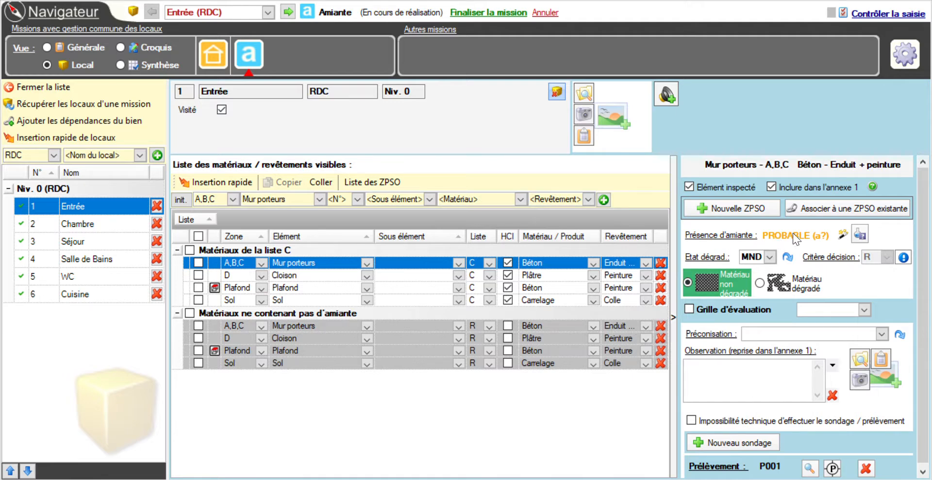
pyautogui.scroll(-1, 756, 403)
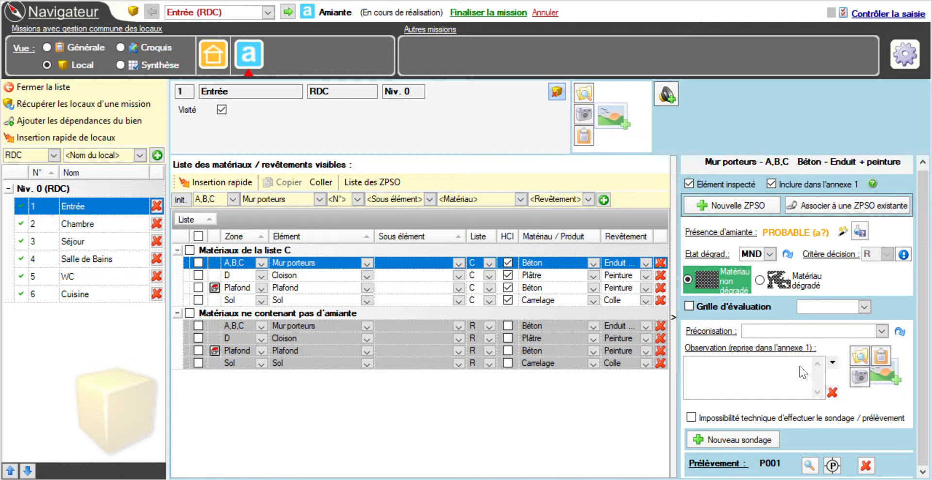
pyautogui.click(771, 177)
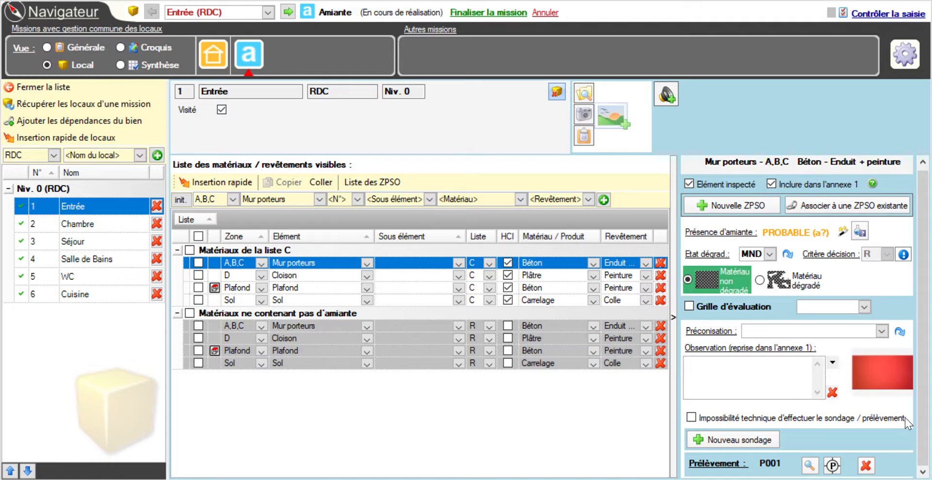
# Create a new ZPSO for the Entrée's list C Mur porteurs and associate the Chambre's list C Mur porteurs with it.
pyautogui.moveTo(846, 374)
pyautogui.click(743, 203)
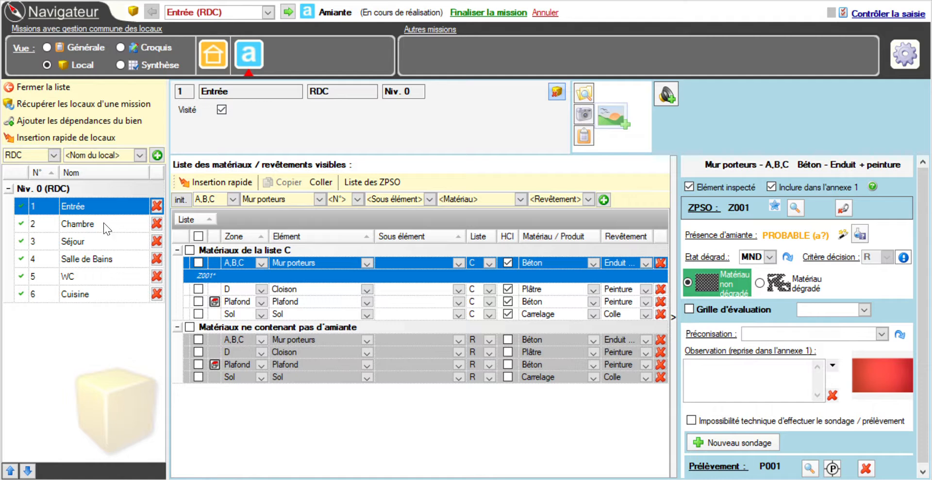
pyautogui.click(90, 227)
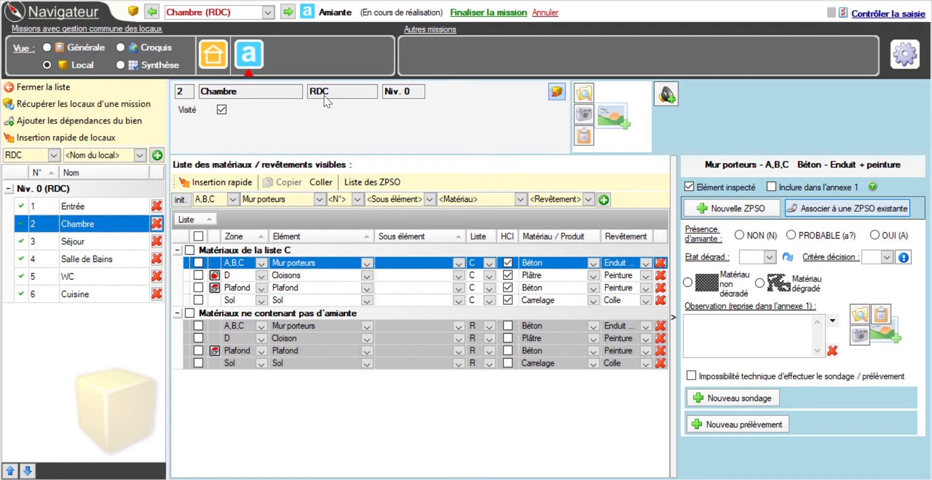
pyautogui.click(692, 424)
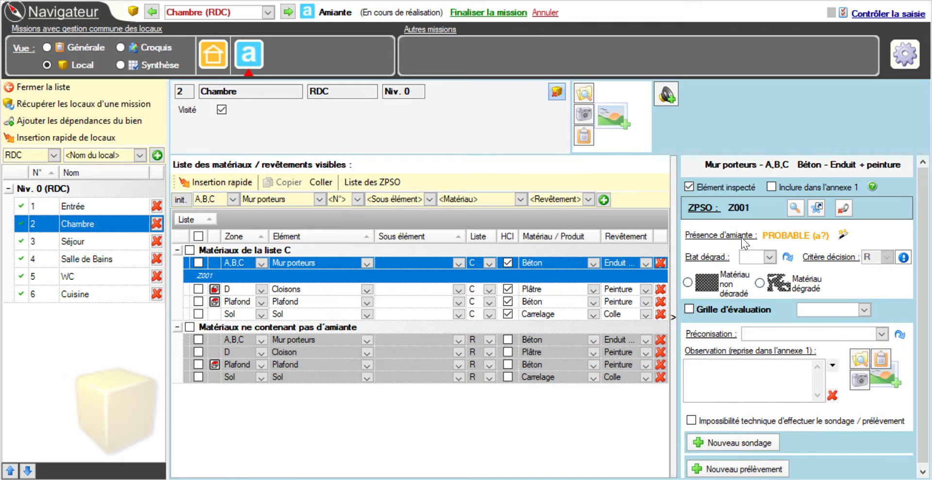
# Mark the Séjour's list C Mur porteurs as non-degraded material (MND) and associate it with the existing ZPSO Z001.
pyautogui.click(109, 208)
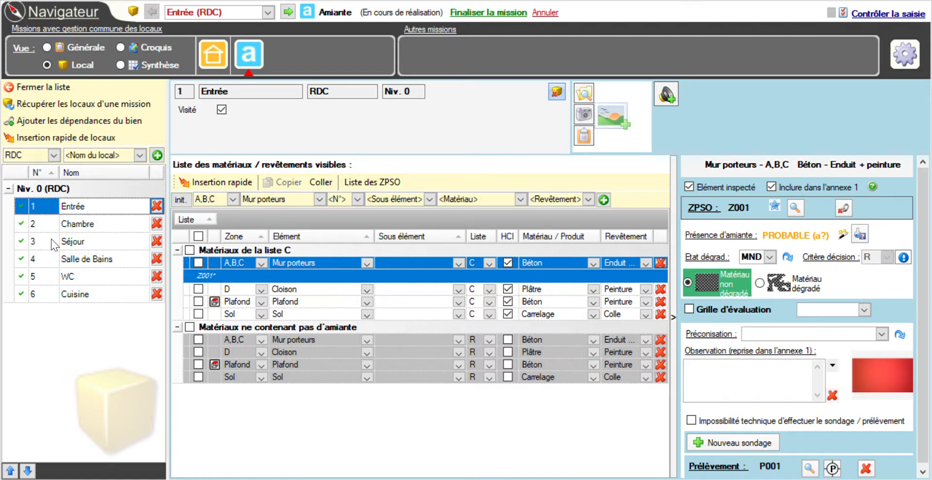
pyautogui.click(70, 240)
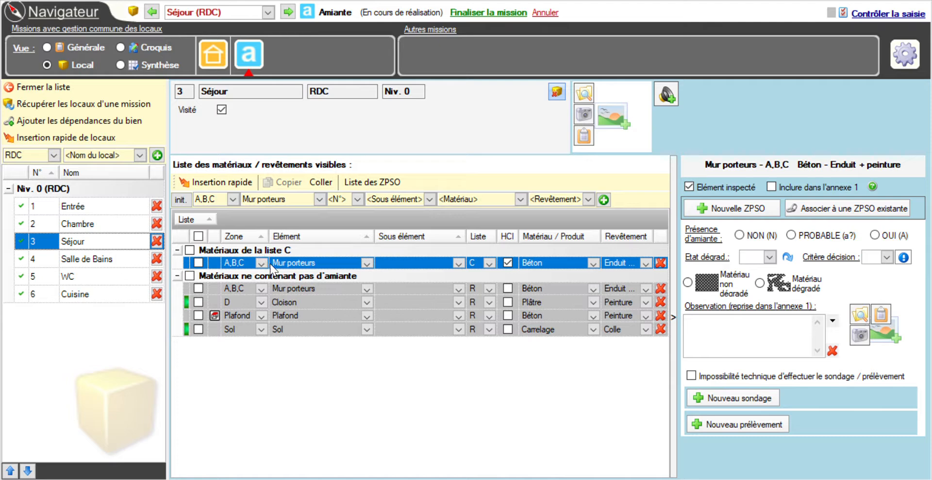
pyautogui.click(730, 275)
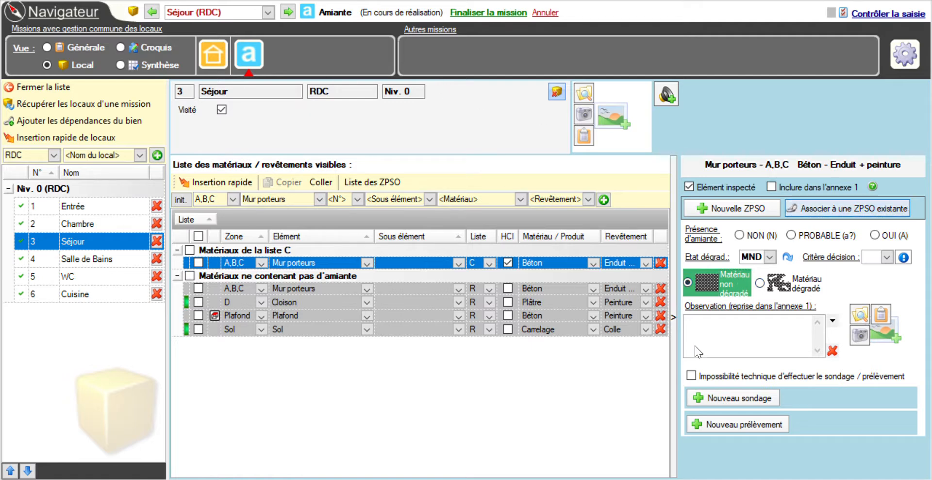
pyautogui.click(791, 235)
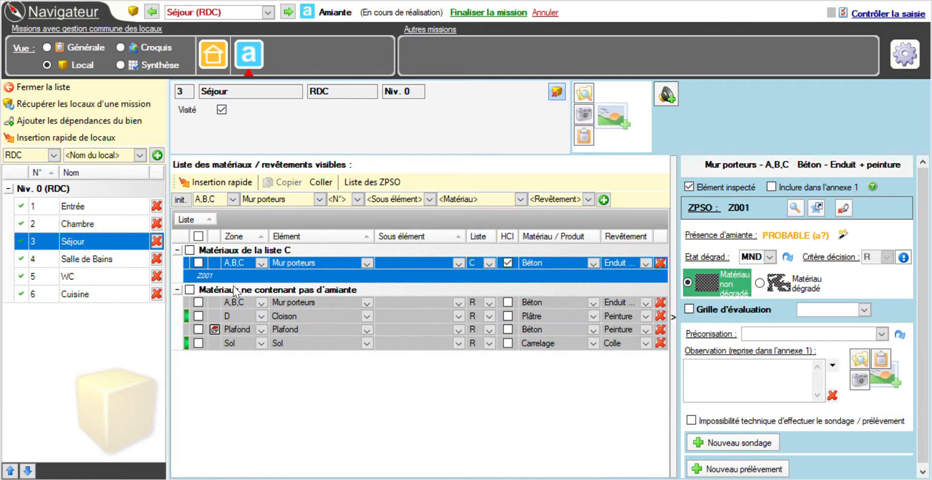
# Mark the Chambre's list C Cloisons as degraded material (MD) and record a new sample with a photo for it.
pyautogui.click(83, 227)
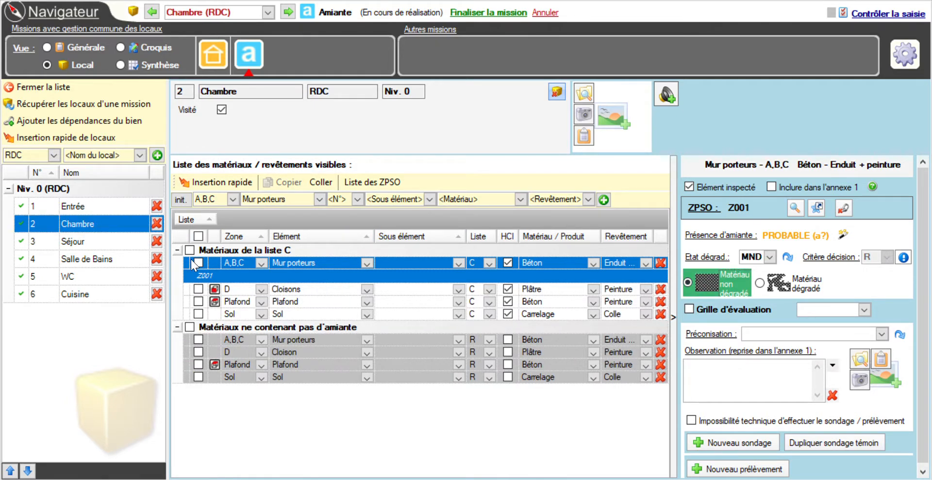
pyautogui.click(292, 289)
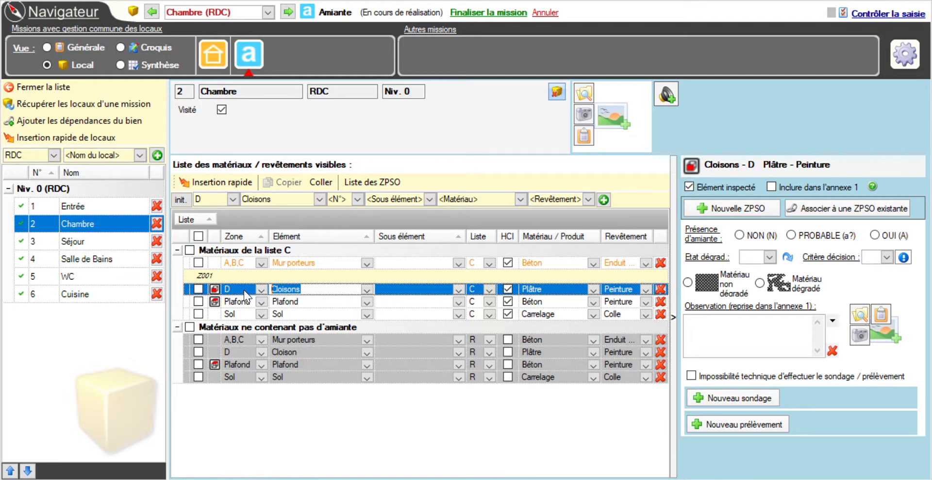
pyautogui.click(801, 282)
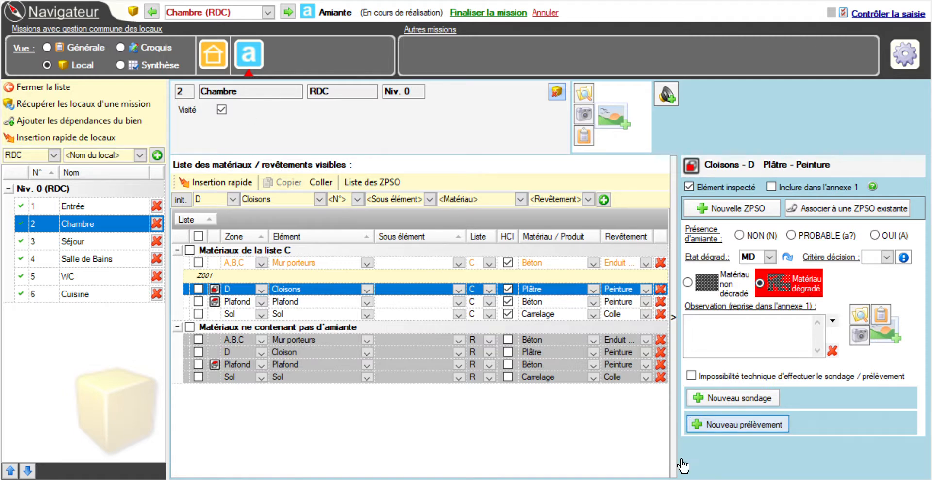
pyautogui.click(738, 425)
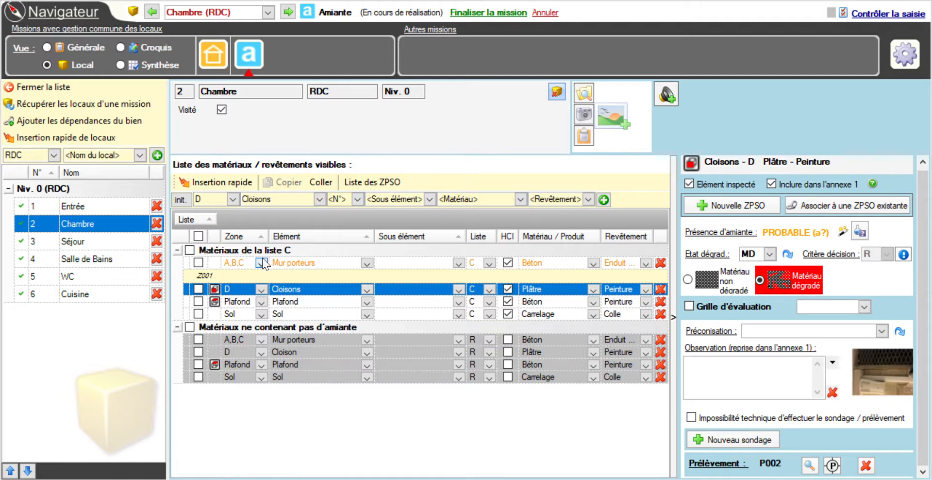
# Create a new ZPSO for the Chambre's list C Cloisons and associate the Entrée's list C Cloison with it as non-degraded material (MND).
pyautogui.click(706, 212)
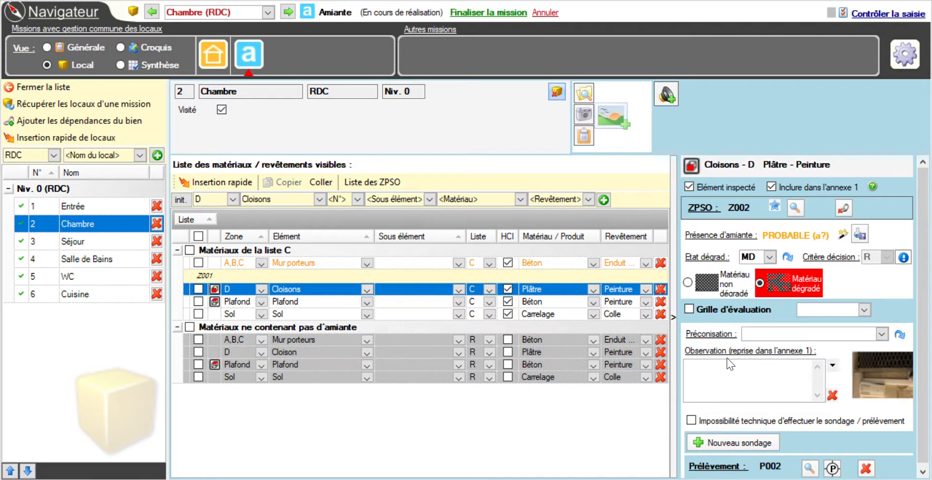
pyautogui.click(59, 209)
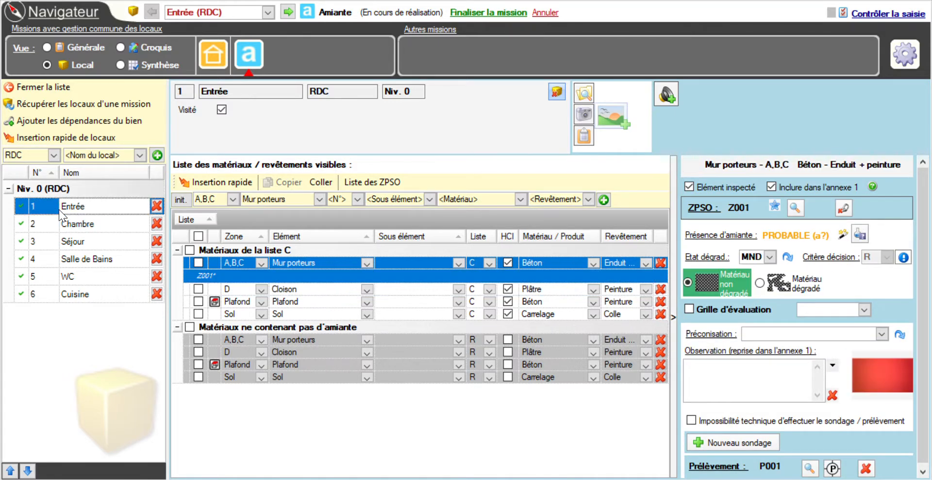
pyautogui.click(287, 292)
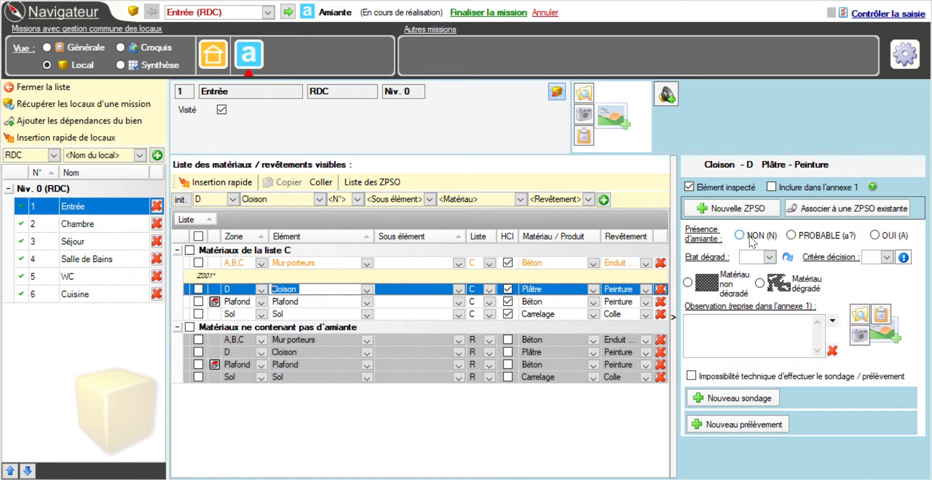
pyautogui.click(728, 284)
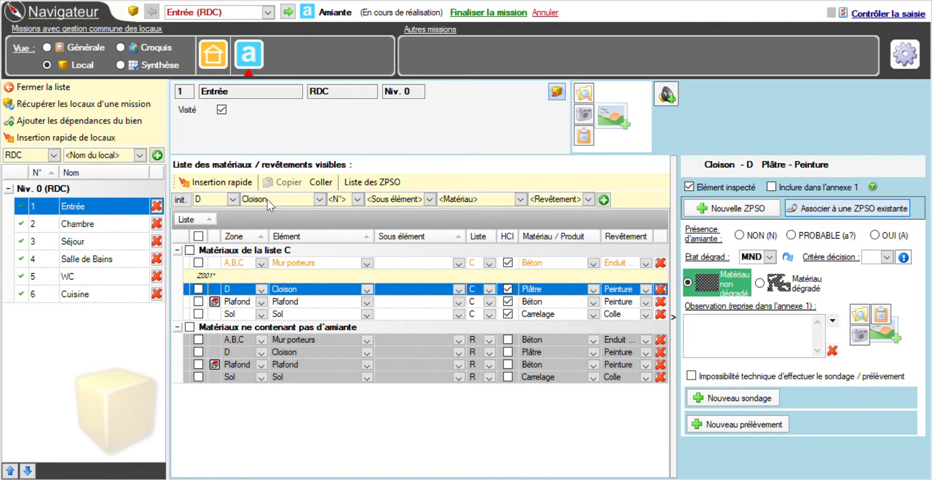
pyautogui.click(700, 422)
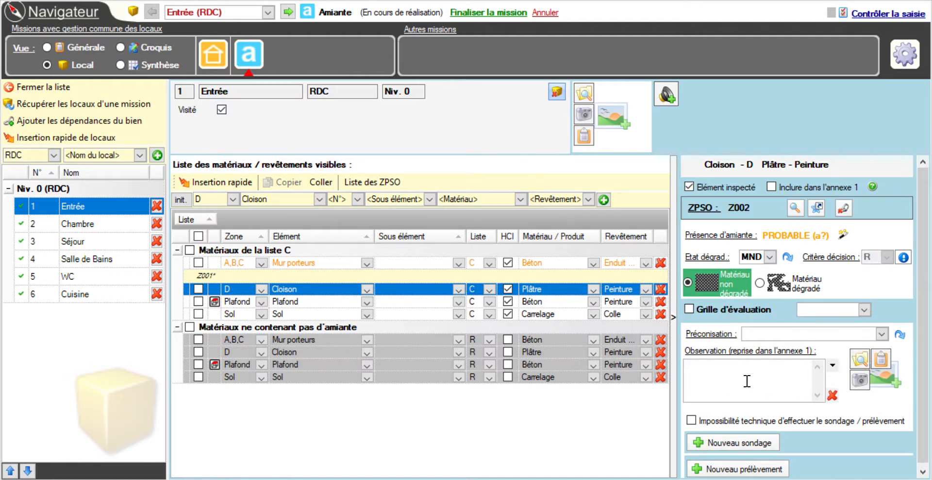
pyautogui.click(96, 223)
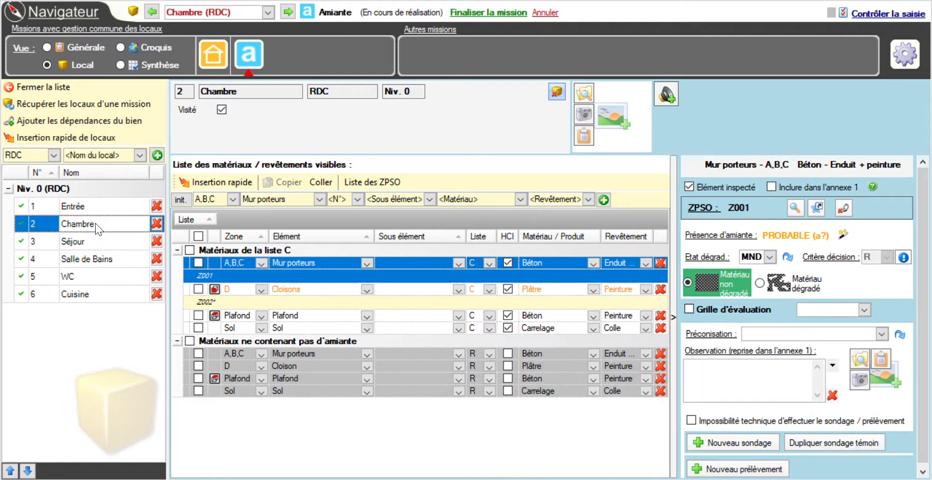
# Mark the Chambre's list C Plafond as non-degraded material (MND), record a new sample and create a new ZPSO for it.
pyautogui.click(292, 317)
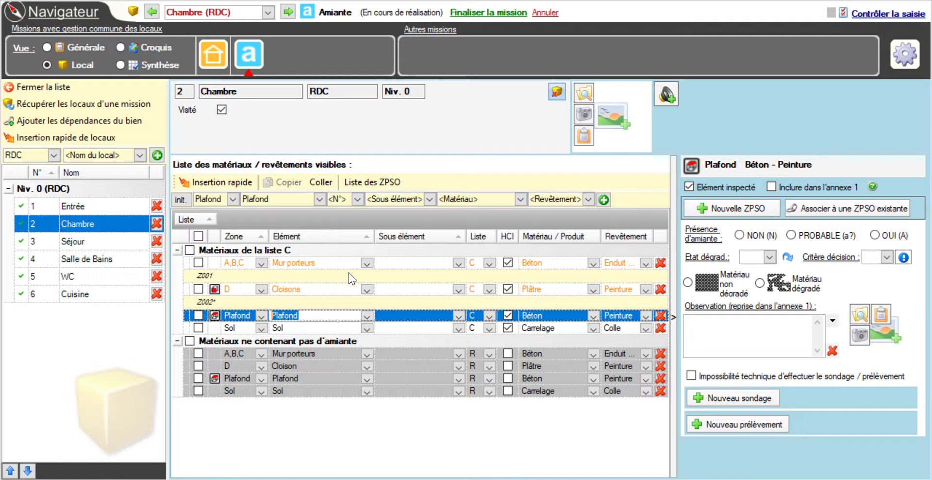
pyautogui.click(733, 280)
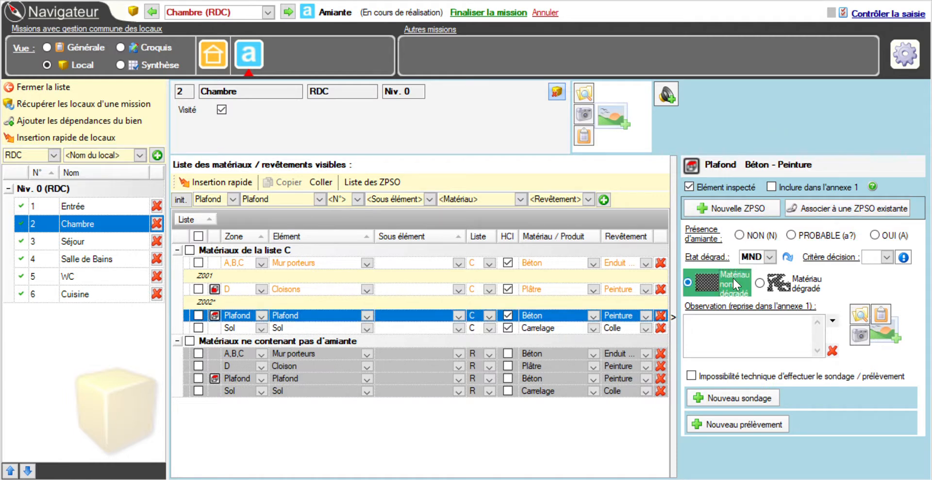
pyautogui.click(743, 420)
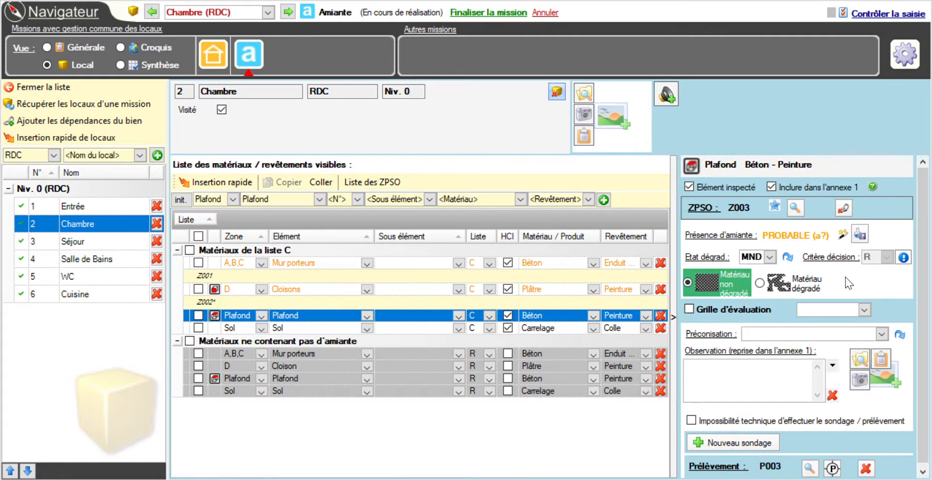
# Mark the Entrée's list C Plafond as non-degraded material (MND) and associate it with the existing ZPSO Z003.
pyautogui.click(99, 205)
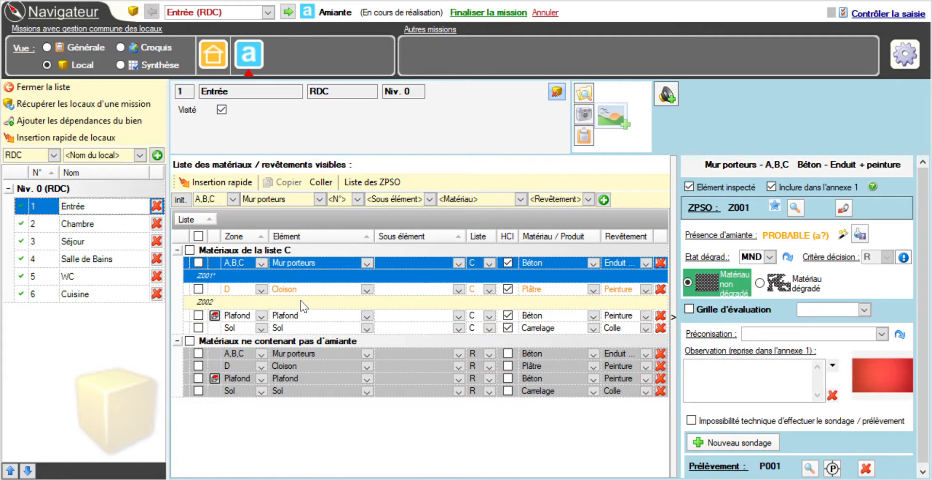
pyautogui.click(279, 313)
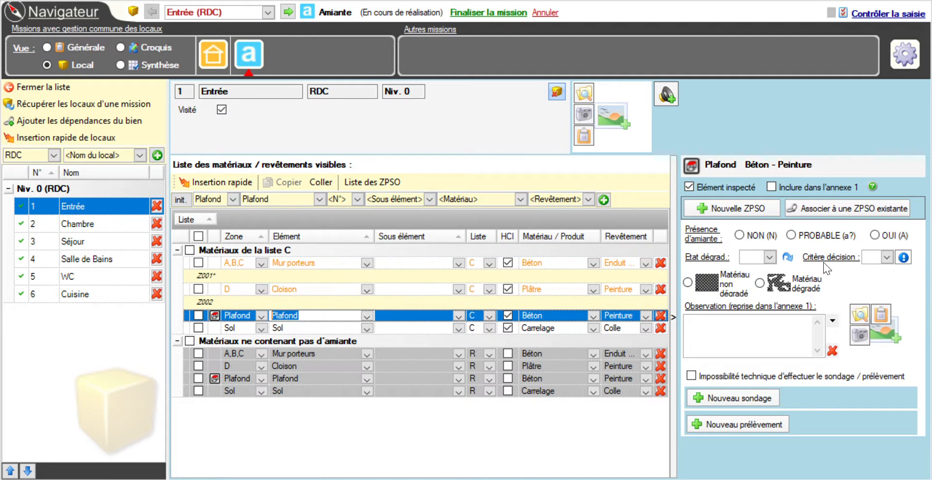
pyautogui.click(743, 287)
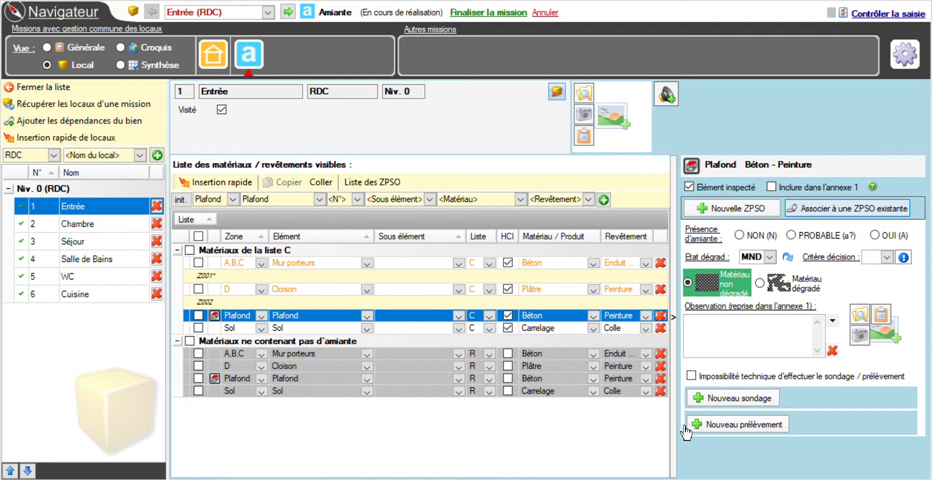
pyautogui.click(732, 208)
# Mark the Chambre's list C Sol as non-degraded material (MND), record a new sample and create a new ZPSO for it.
pyautogui.click(88, 226)
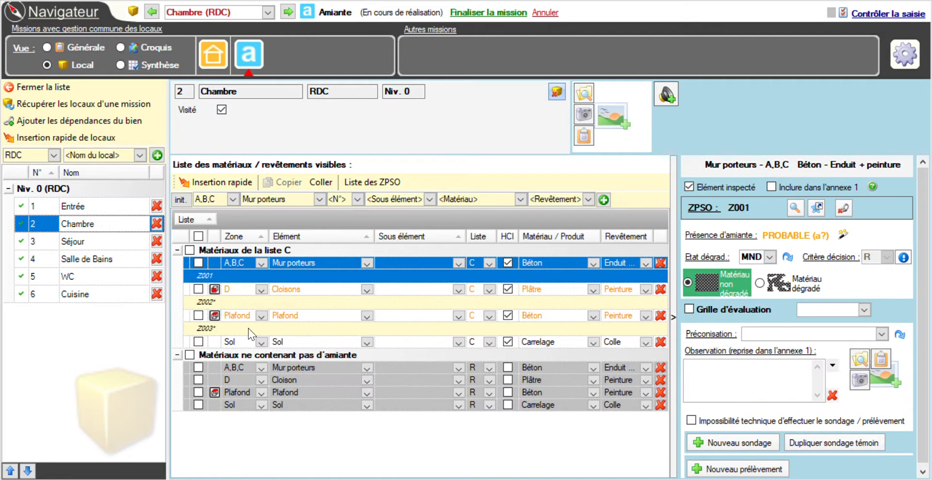
pyautogui.click(245, 342)
pyautogui.click(723, 284)
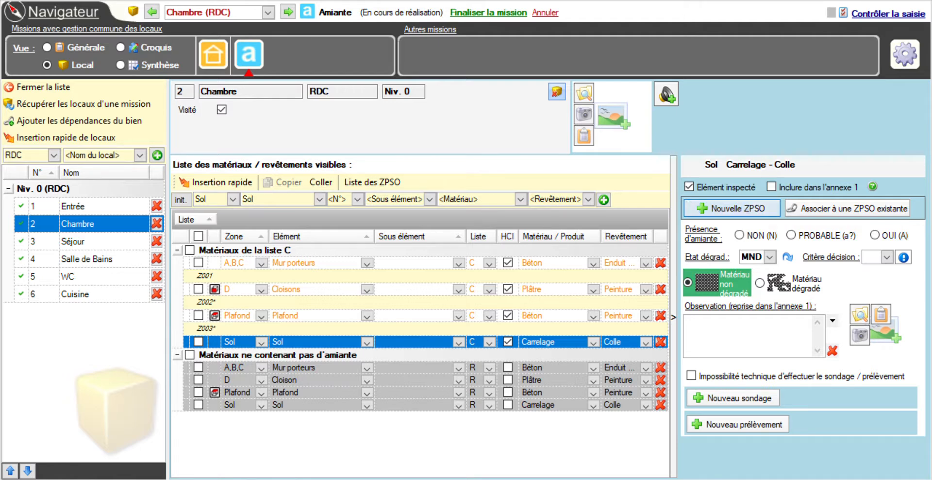
pyautogui.click(760, 427)
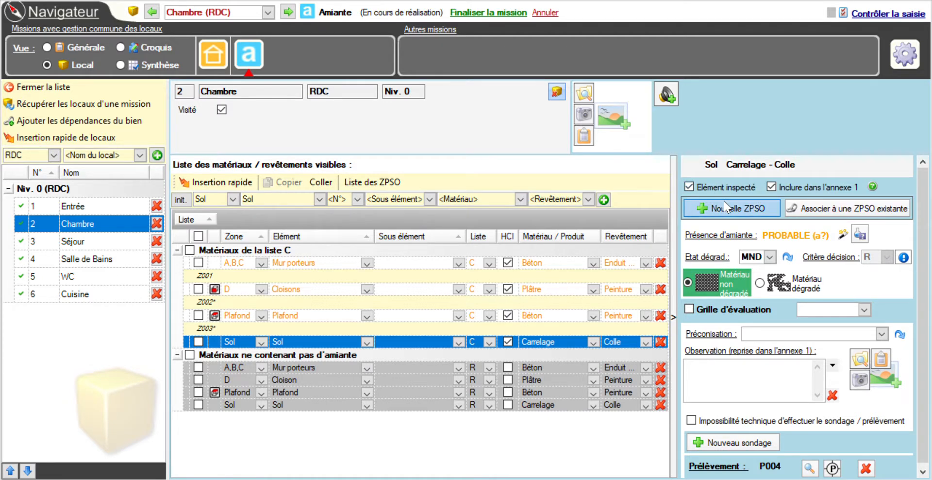
pyautogui.click(725, 205)
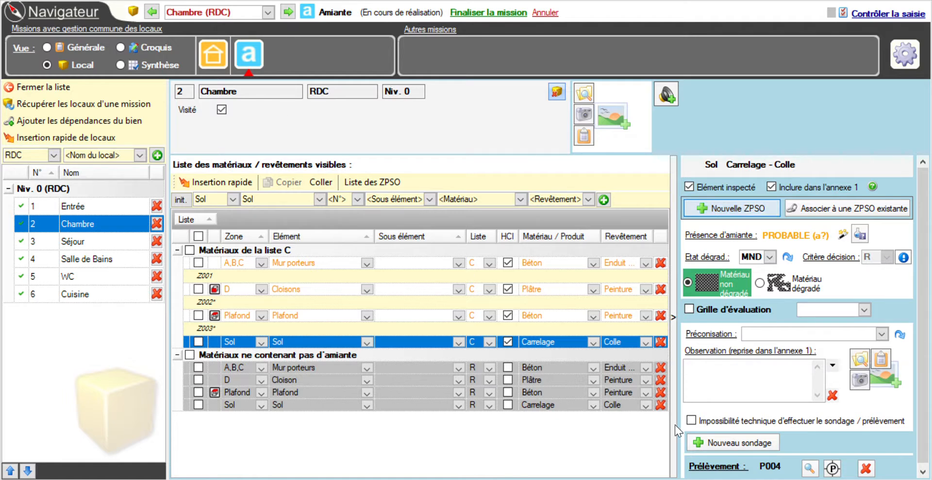
# Associate the Entrée's list C Sol with the existing ZPSO Z005 and mark it as non-degraded material (MND).
pyautogui.click(73, 204)
pyautogui.click(289, 341)
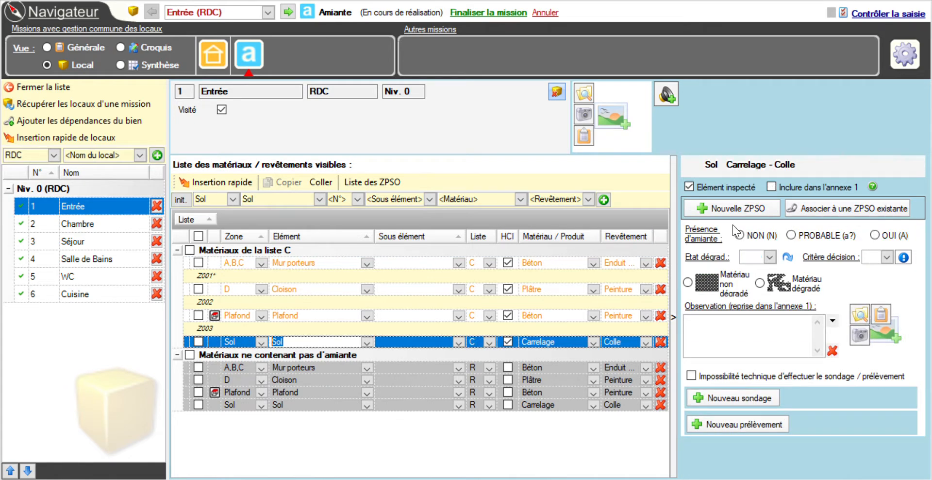
pyautogui.click(825, 211)
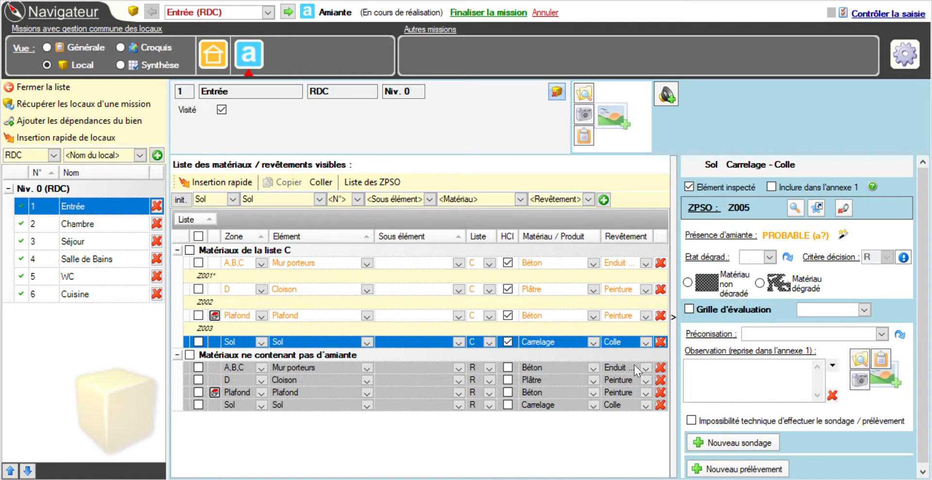
pyautogui.click(745, 279)
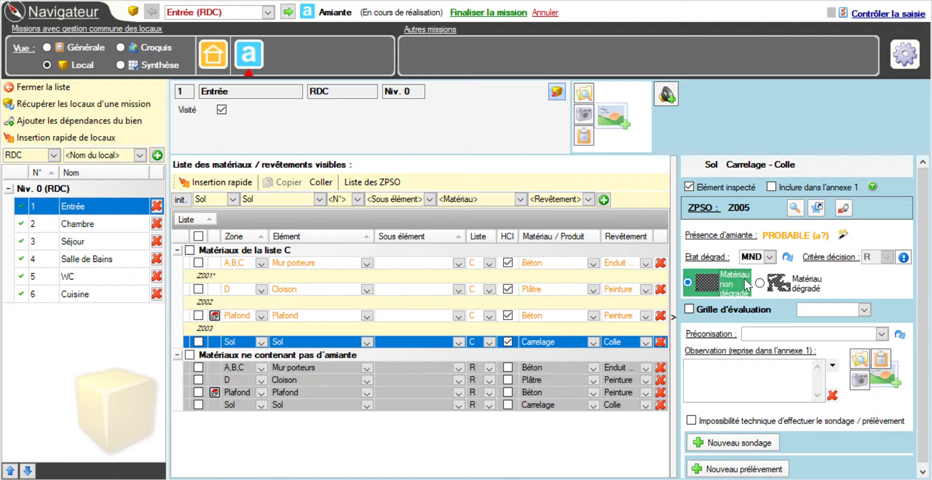
# Remove the n°1 suffix from the Salle de Bains' list C elements, naming them Faïence, Mur porteurs and Evier.
pyautogui.click(78, 254)
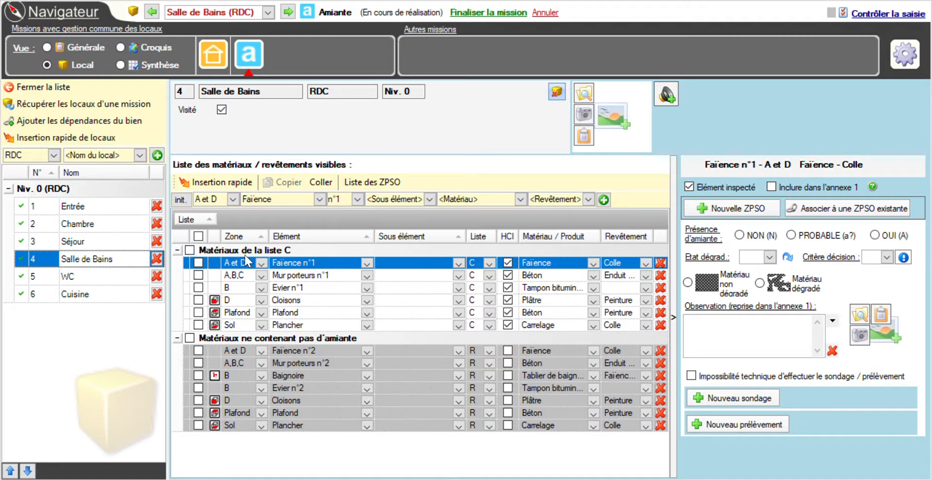
pyautogui.click(304, 264)
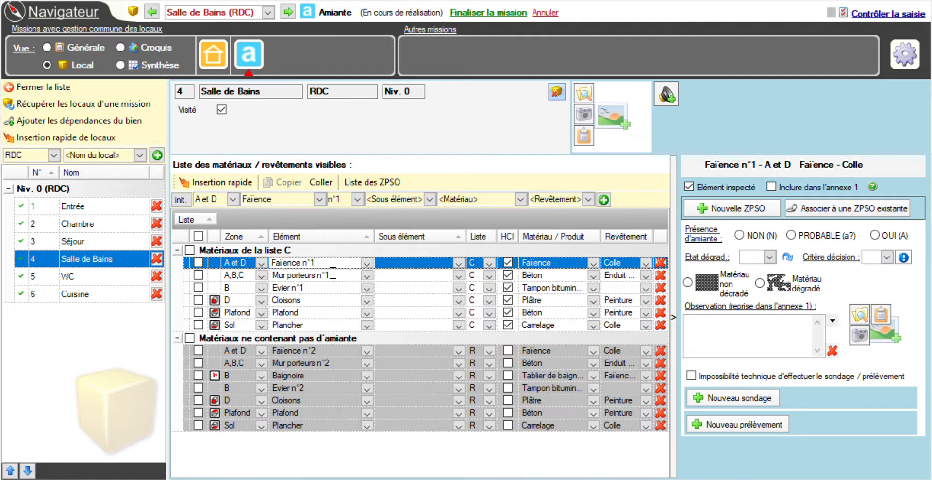
pyautogui.press('BackSpace')
pyautogui.press('BackSpace')
pyautogui.press('BackSpace')
pyautogui.press('BackSpace')
pyautogui.press('Down')
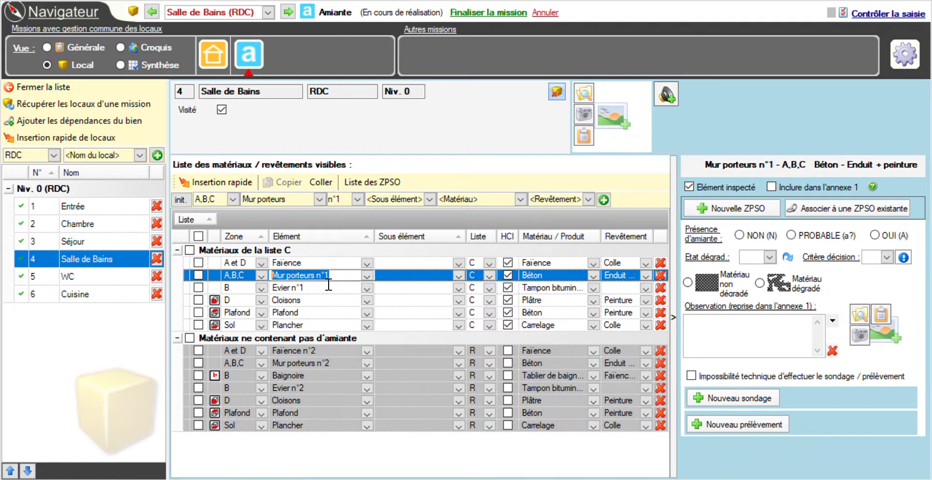
pyautogui.press('BackSpace')
pyautogui.press('BackSpace')
pyautogui.press('BackSpace')
pyautogui.press('BackSpace')
pyautogui.press('Down')
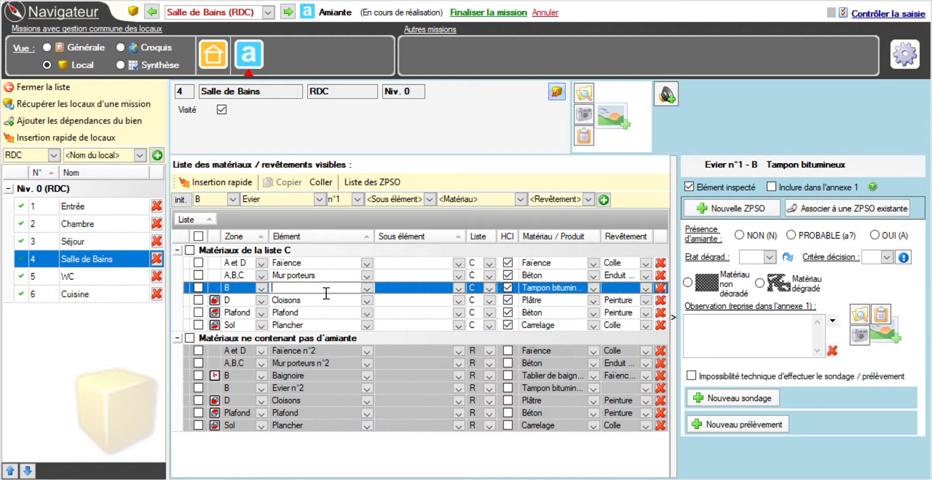
pyautogui.write('Evier')
# Mark the Salle de Bains' list C Faïence as MND, with the observation "Faïence Bon état" and a photo.
pyautogui.click(309, 266)
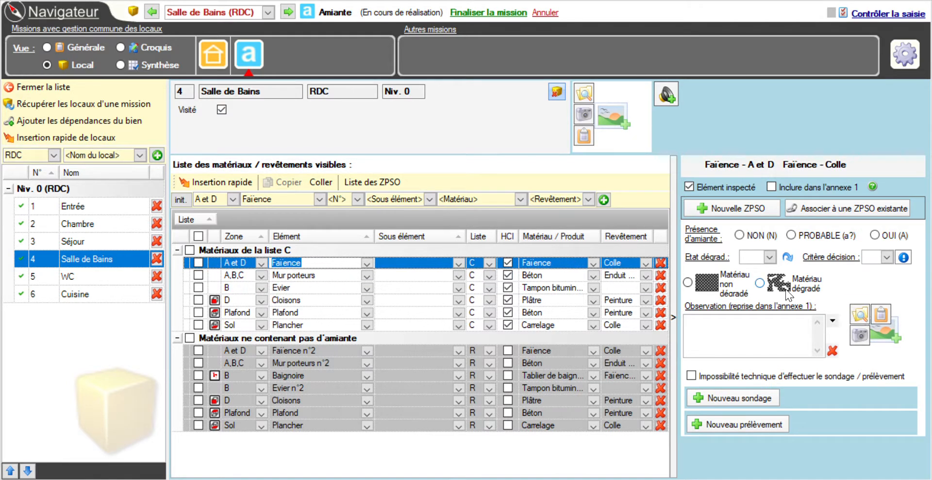
pyautogui.click(732, 288)
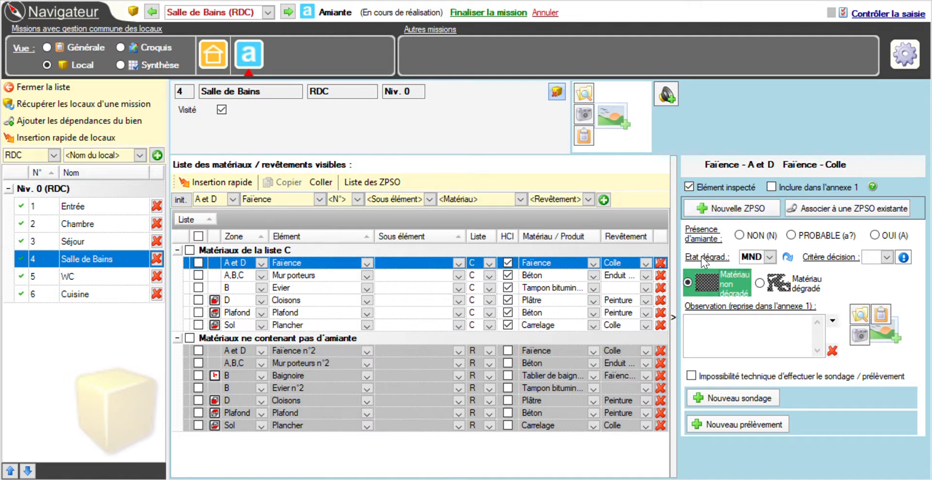
pyautogui.click(735, 329)
pyautogui.write('Faïence e')
pyautogui.press('BackSpace')
pyautogui.press('BackSpace')
pyautogui.write('Bon état')
pyautogui.click(864, 318)
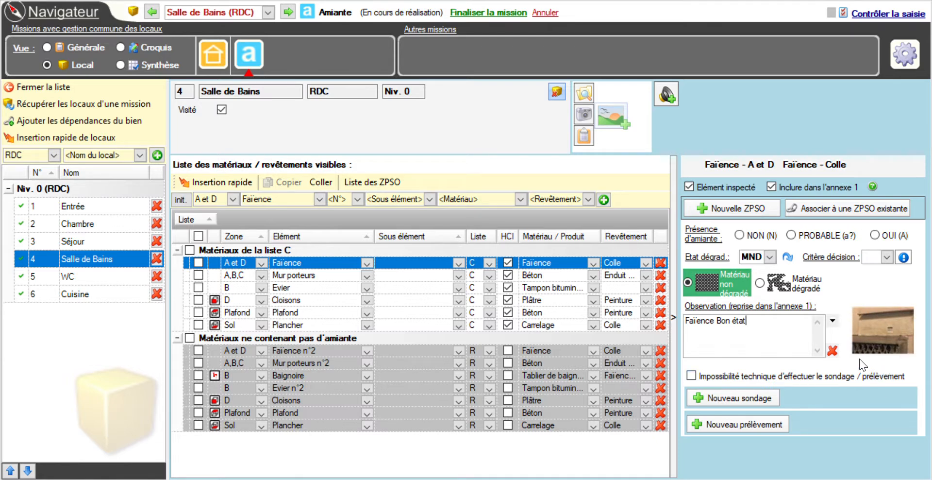
# Mark the Salle de Bains' list C Mur porteurs as MND, record a new sample and create a new ZPSO for it.
pyautogui.click(301, 275)
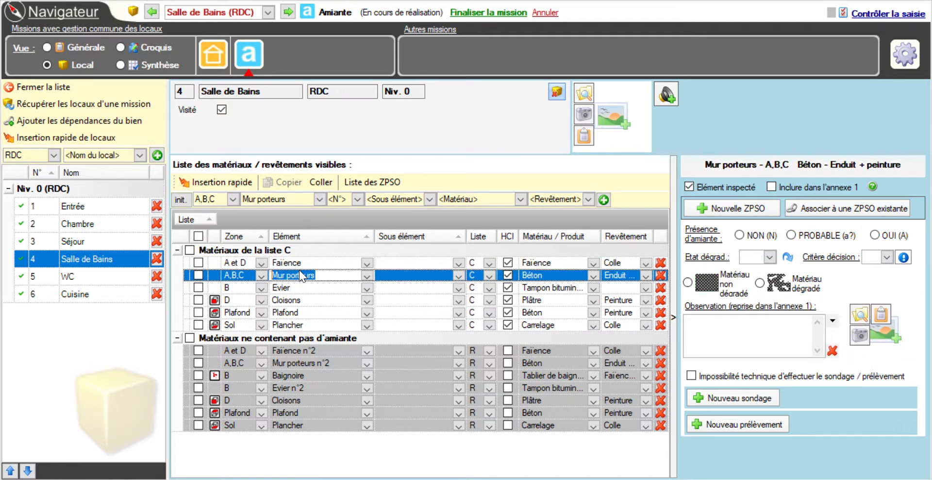
pyautogui.click(703, 281)
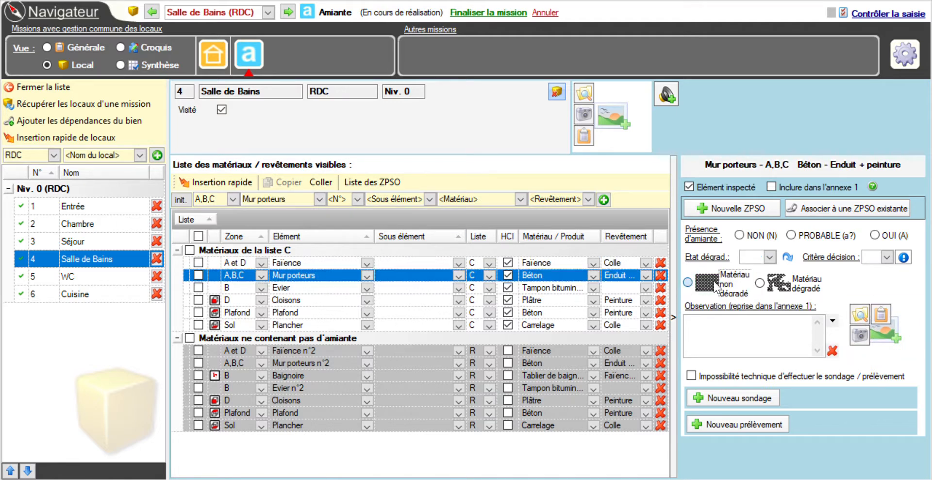
pyautogui.click(772, 424)
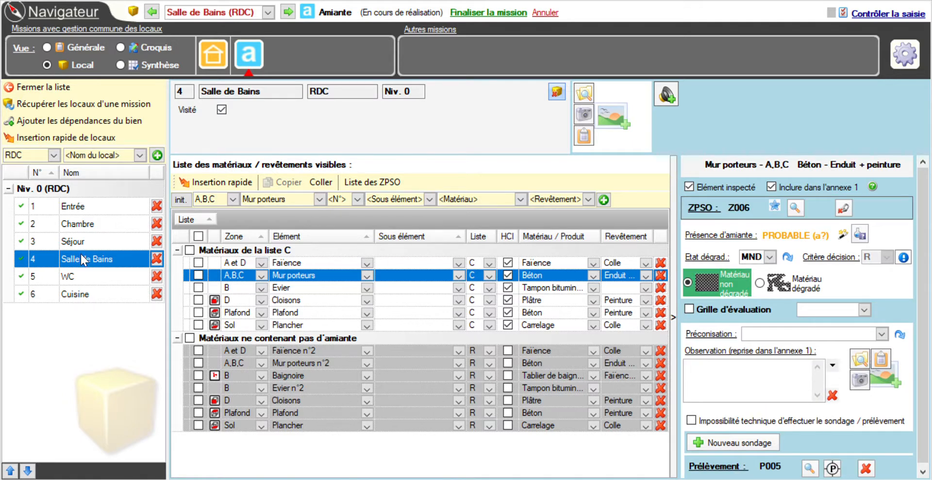
# Try to associate the WC's list C Mur porteurs with an existing ZPSO.
pyautogui.click(95, 276)
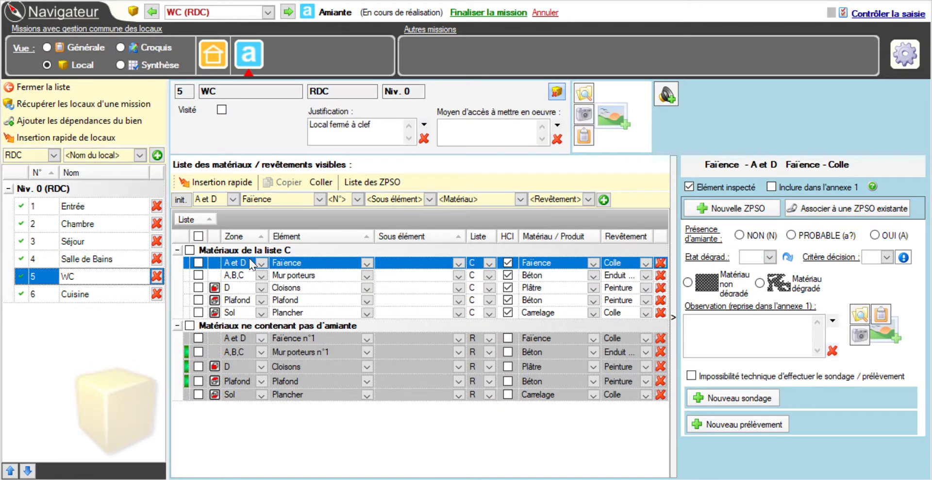
pyautogui.click(287, 277)
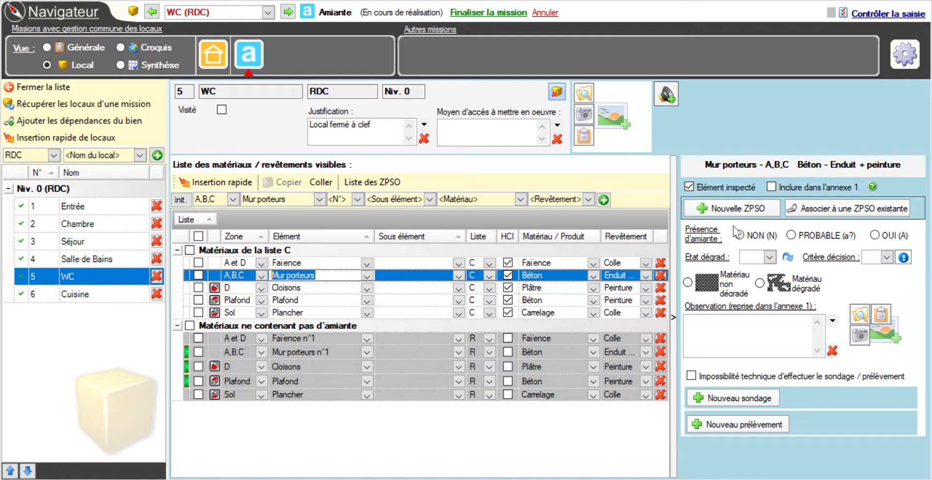
pyautogui.click(850, 212)
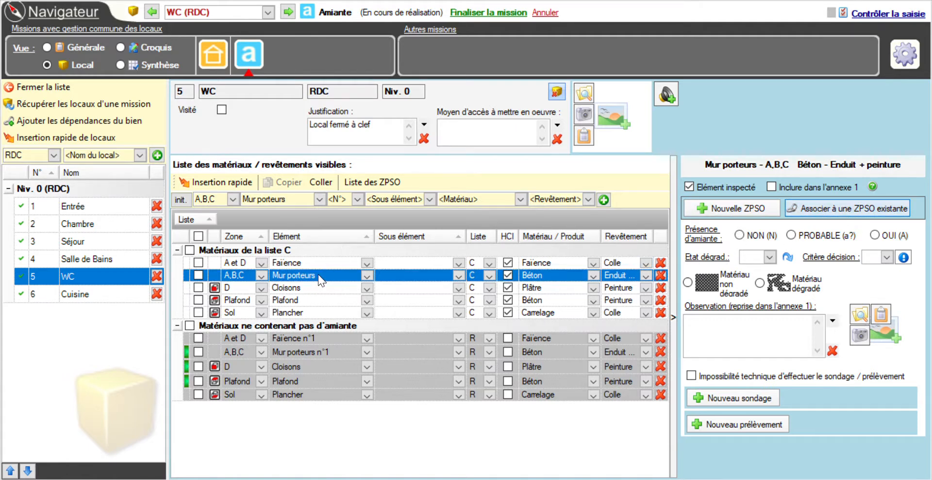
pyautogui.click(98, 294)
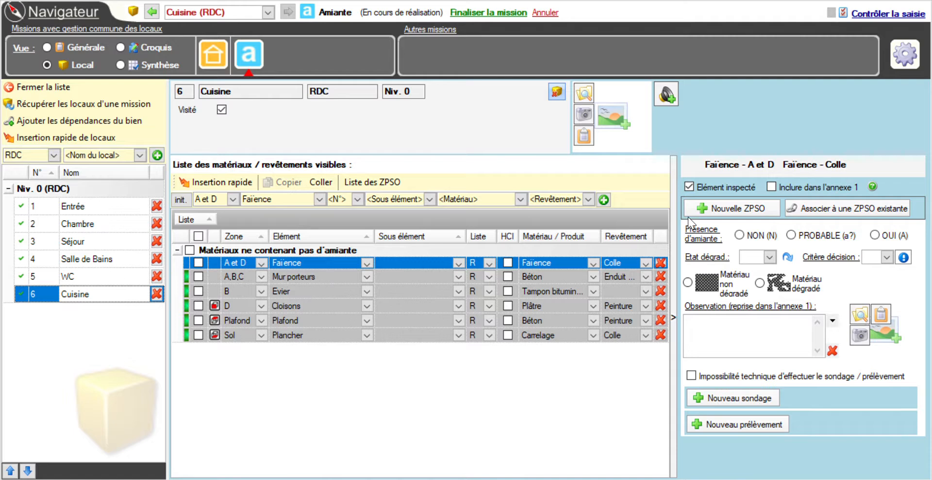
pyautogui.click(118, 258)
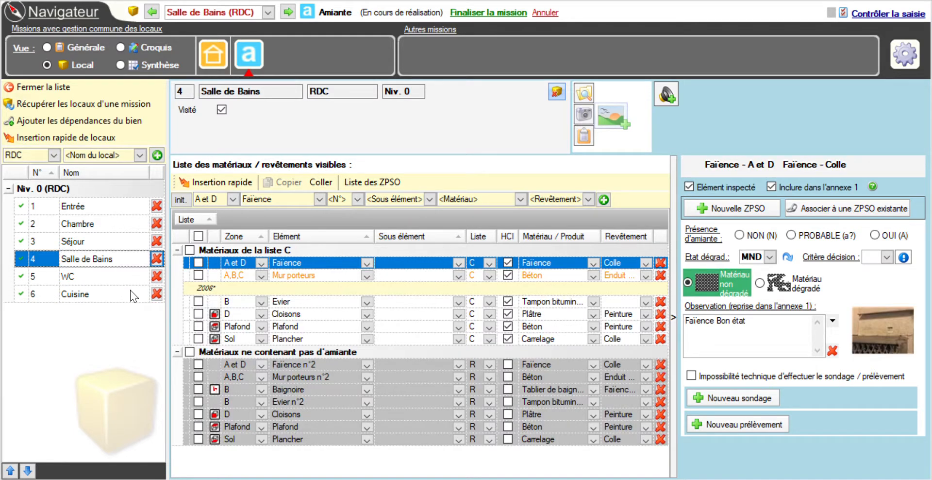
pyautogui.click(291, 315)
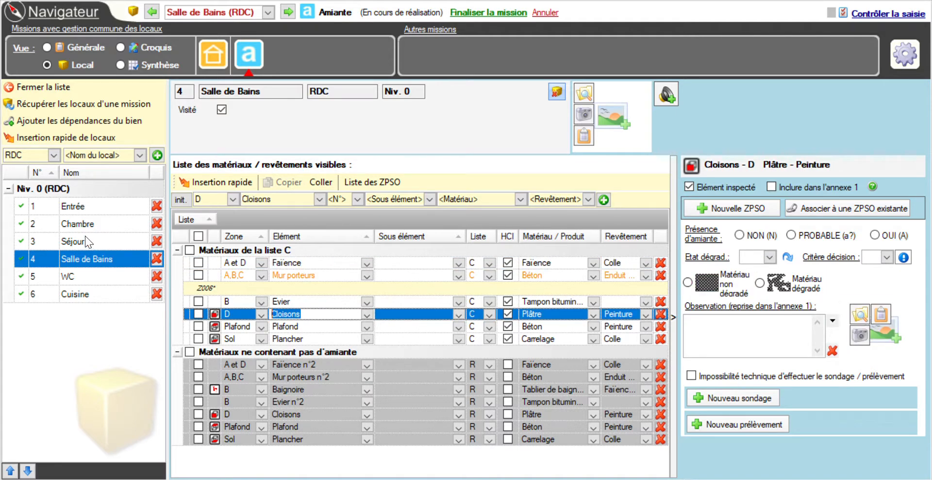
pyautogui.click(74, 211)
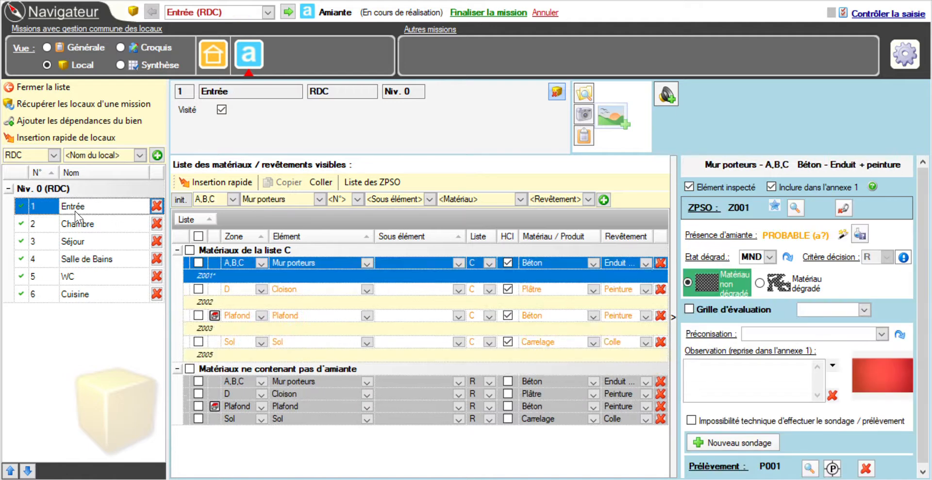